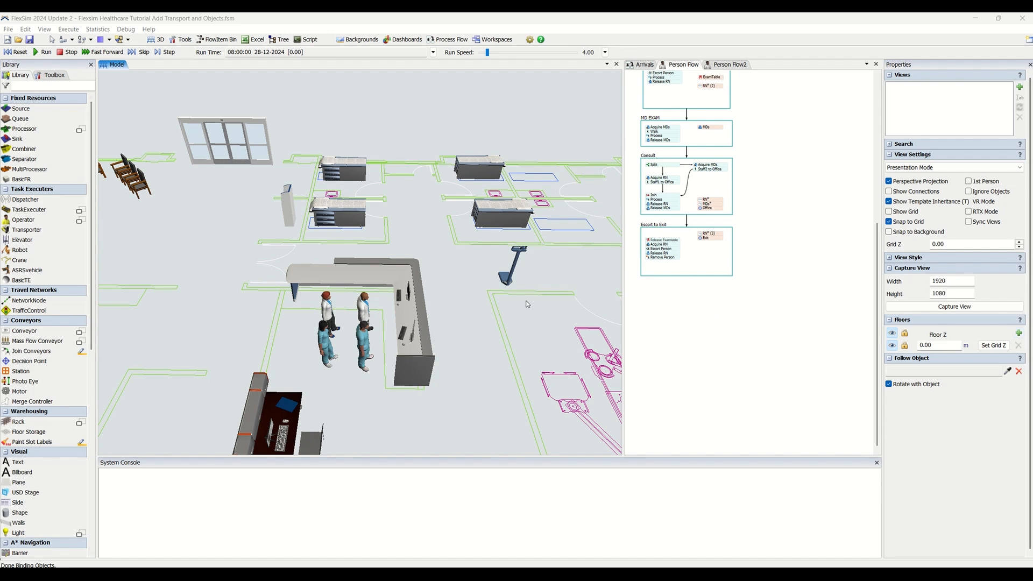
Examine the Person Flow activities alongside the 3D hospital model
{"action": "left_click_drag", "start_coordinate": [647, 314], "coordinate": [666, 406]}
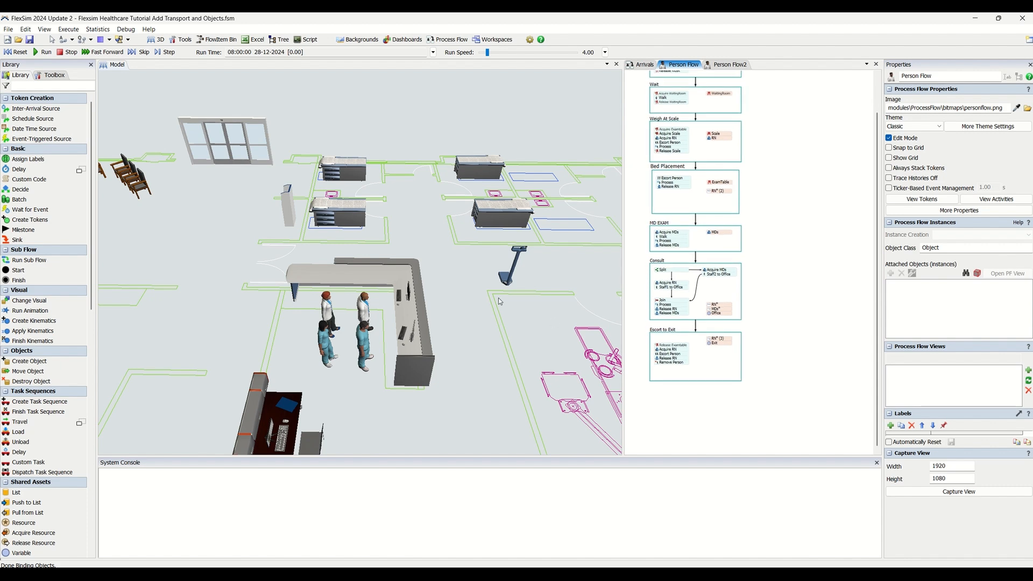
{"action": "scroll", "coordinate": [468, 302], "scroll_direction": "up", "scroll_amount": 3}
{"action": "mouse_move", "coordinate": [479, 321]}
{"action": "right_mouse_down"}
{"action": "mouse_move", "coordinate": [467, 313]}
{"action": "mouse_move", "coordinate": [496, 326]}
{"action": "right_mouse_up"}
{"action": "scroll", "coordinate": [482, 315], "scroll_direction": "down", "scroll_amount": 5}
{"action": "left_click_drag", "start_coordinate": [423, 344], "coordinate": [407, 336]}
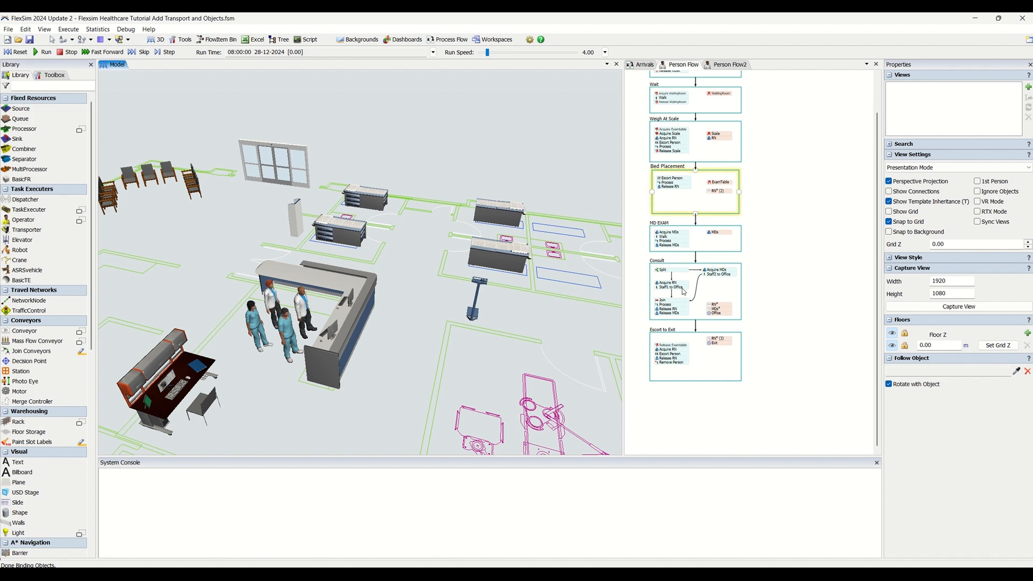
{"action": "scroll", "coordinate": [697, 336], "scroll_direction": "up", "scroll_amount": 2}
{"action": "left_click", "coordinate": [694, 351]}
{"action": "left_click_drag", "start_coordinate": [778, 335], "coordinate": [799, 331]}
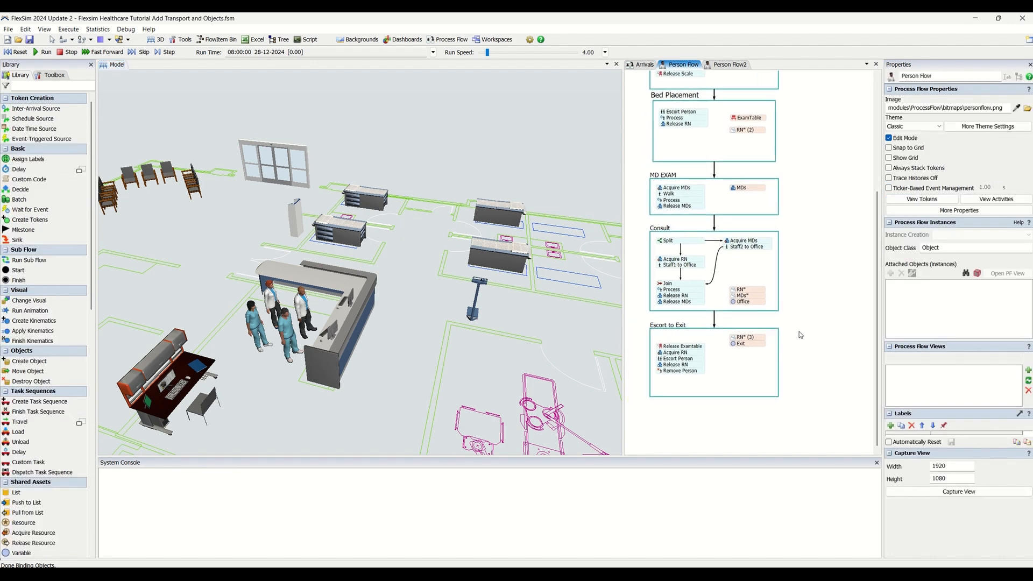
{"action": "scroll", "coordinate": [800, 333], "scroll_direction": "down", "scroll_amount": 2}
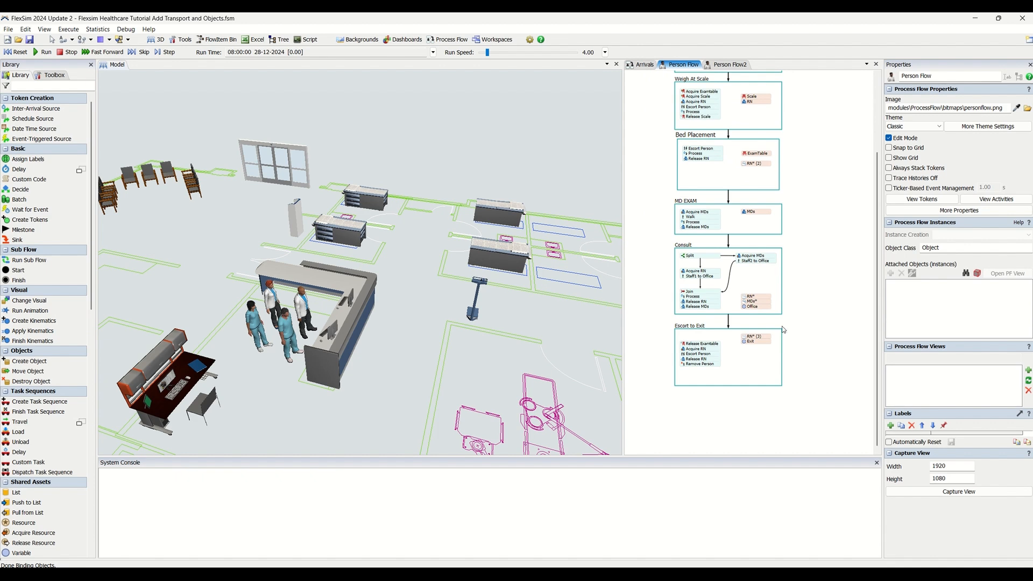
{"action": "scroll", "coordinate": [805, 247], "scroll_direction": "up", "scroll_amount": 1}
{"action": "scroll", "coordinate": [804, 272], "scroll_direction": "up", "scroll_amount": 1}
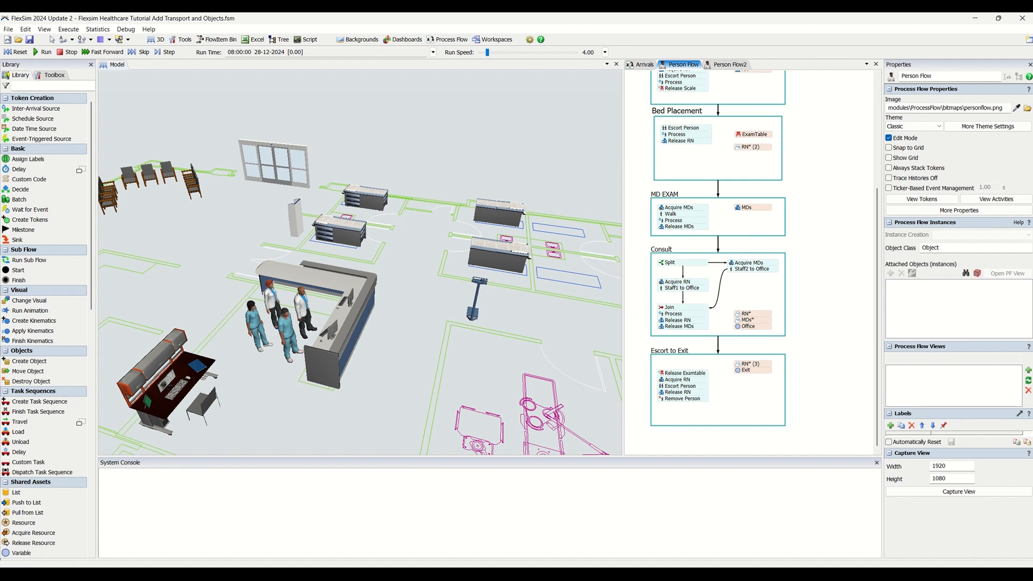
Survey the 3D model layout around the exam tables and open floor areas
{"action": "left_click", "coordinate": [440, 366]}
{"action": "scroll", "coordinate": [412, 352], "scroll_direction": "down", "scroll_amount": 4}
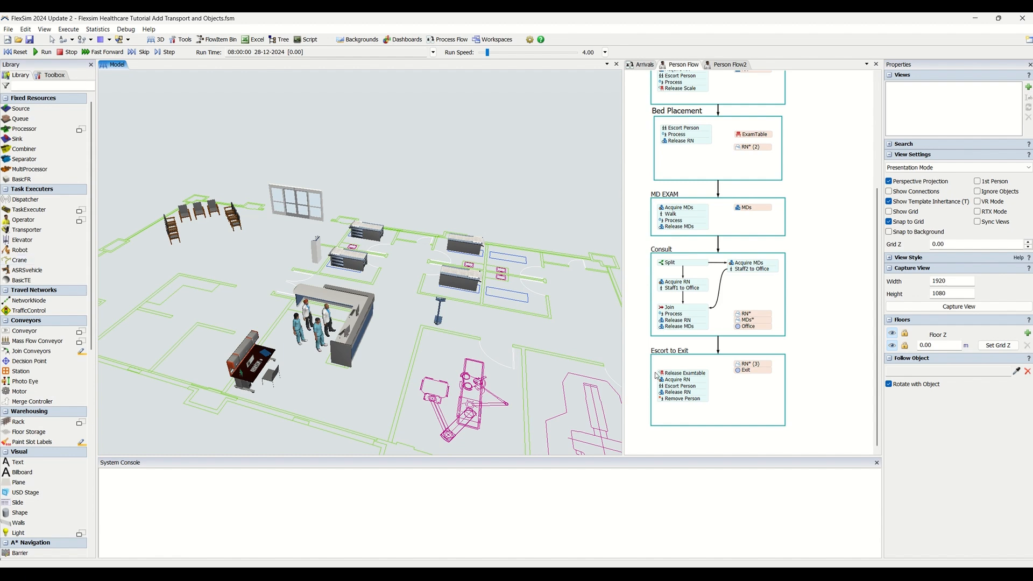
{"action": "scroll", "coordinate": [393, 346], "scroll_direction": "up", "scroll_amount": 3}
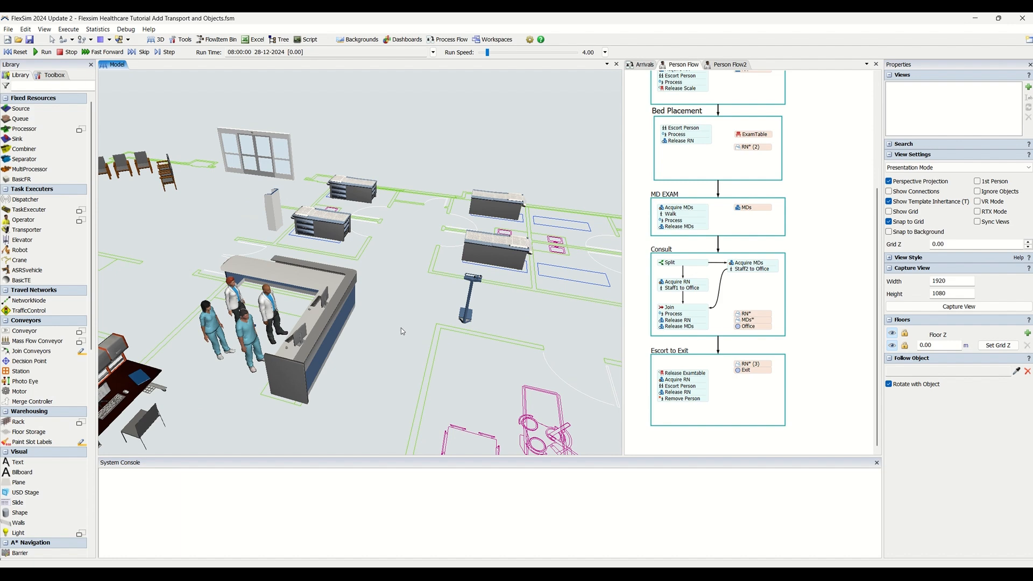
{"action": "scroll", "coordinate": [422, 367], "scroll_direction": "down", "scroll_amount": 2}
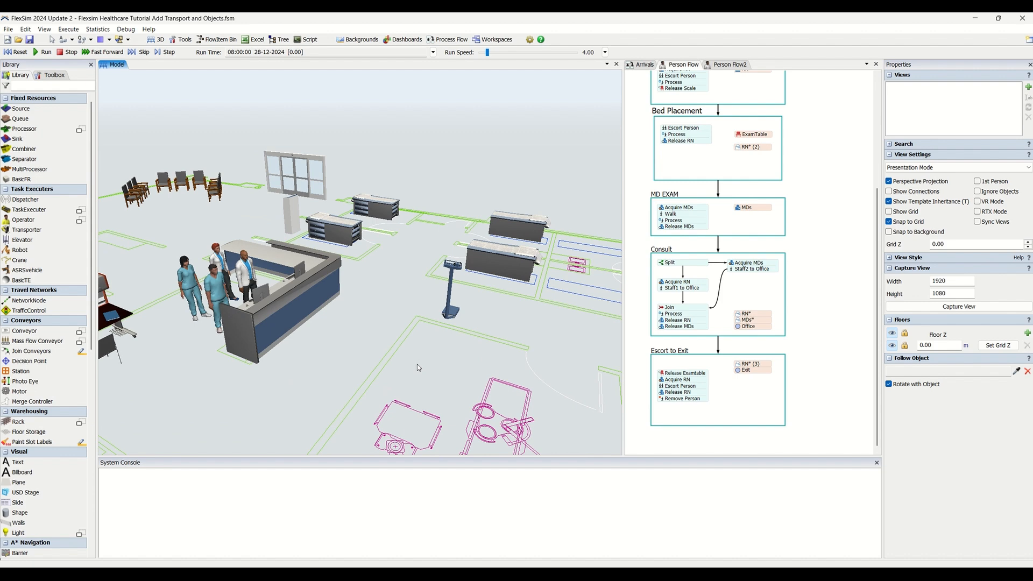
{"action": "right_click_drag", "start_coordinate": [443, 366], "coordinate": [440, 373]}
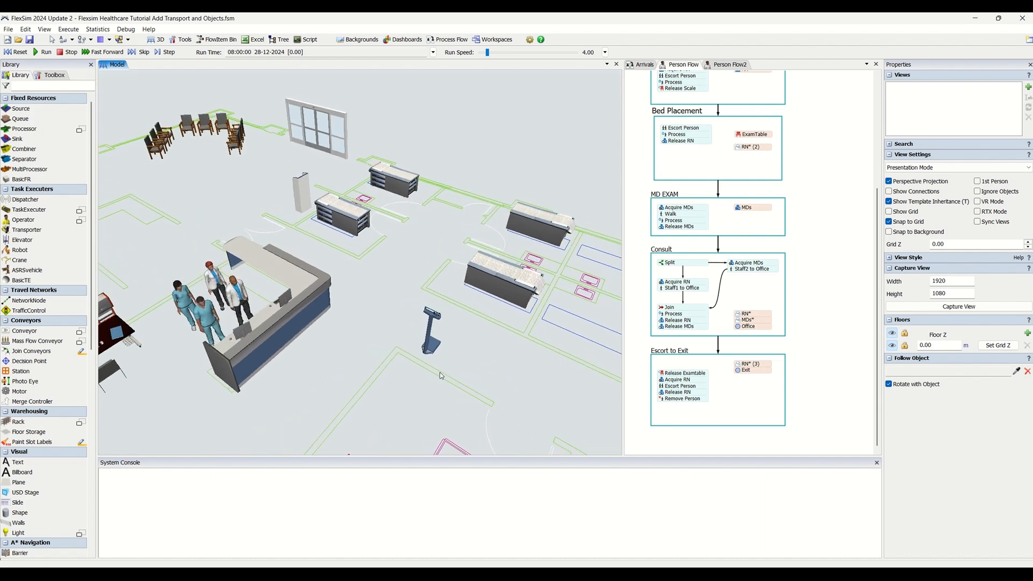
{"action": "scroll", "coordinate": [439, 372], "scroll_direction": "down", "scroll_amount": 2}
{"action": "left_click_drag", "start_coordinate": [505, 373], "coordinate": [453, 359]}
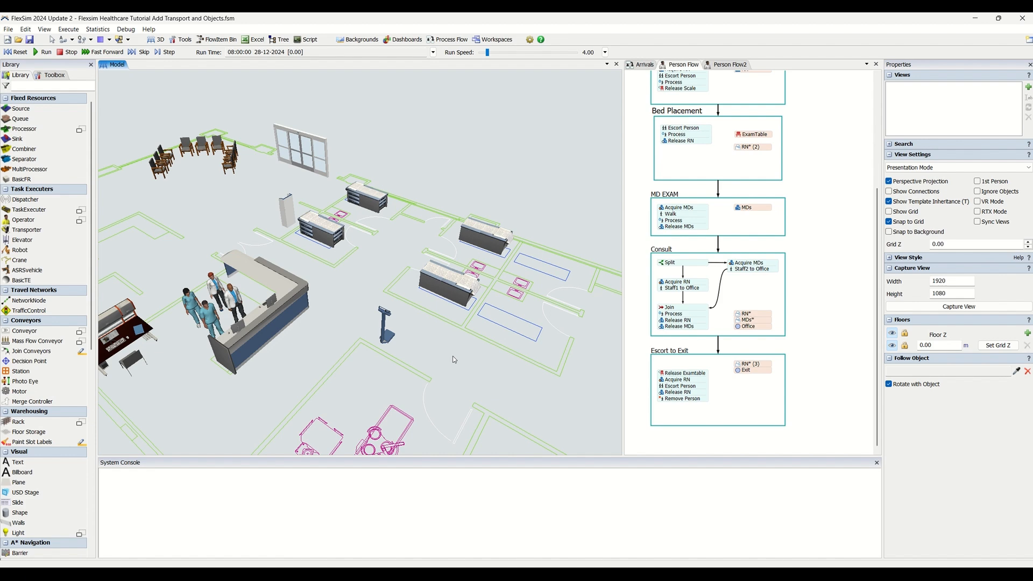
{"action": "scroll", "coordinate": [453, 359], "scroll_direction": "down", "scroll_amount": 5}
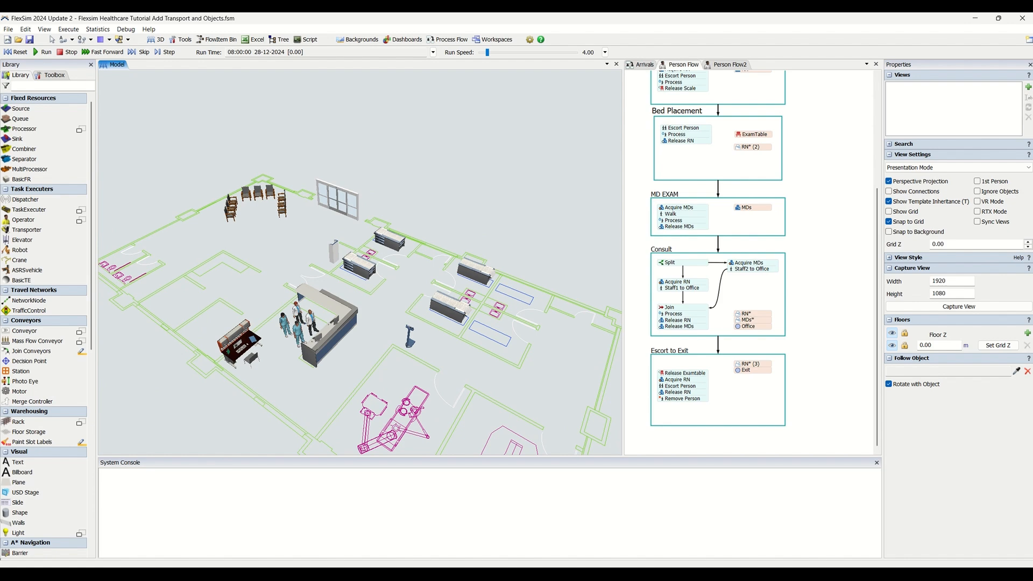
{"action": "scroll", "coordinate": [501, 391], "scroll_direction": "down", "scroll_amount": 1}
{"action": "left_click_drag", "start_coordinate": [501, 391], "coordinate": [439, 309]}
{"action": "scroll", "coordinate": [468, 355], "scroll_direction": "up", "scroll_amount": 3}
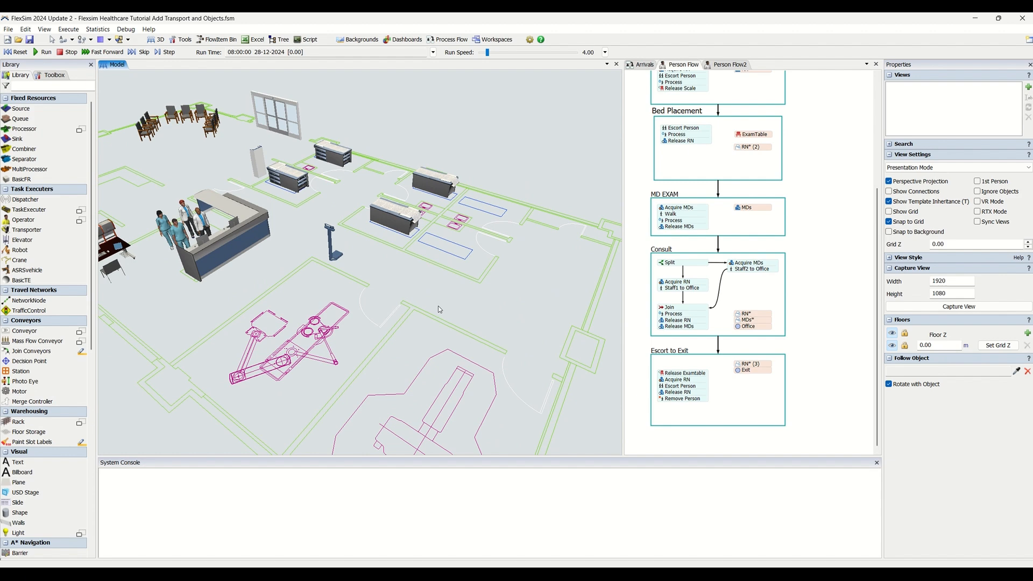
Place two wheelchair transports on the open floor right of the exam tables
{"action": "scroll", "coordinate": [55, 417], "scroll_direction": "down", "scroll_amount": 5}
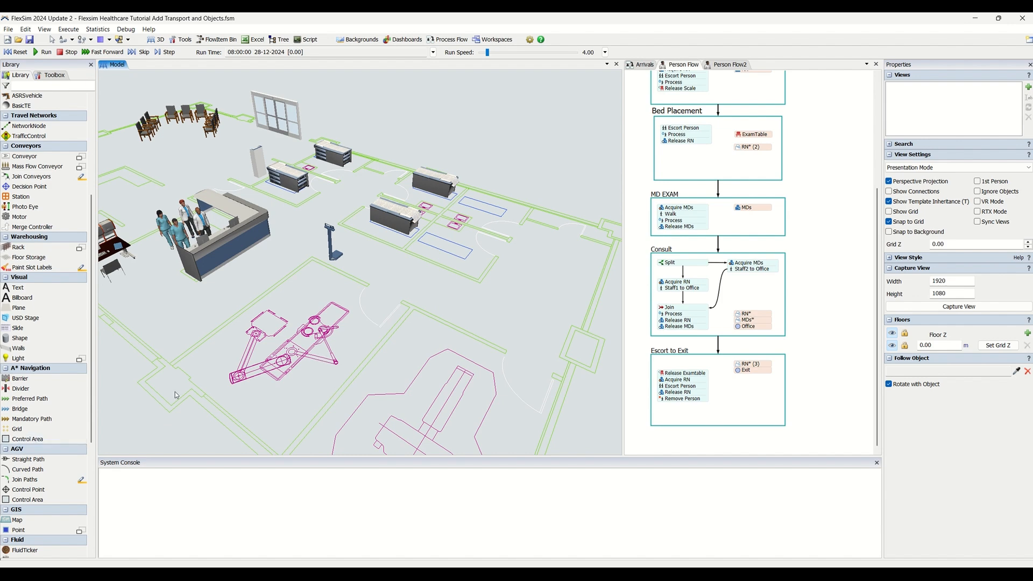
{"action": "scroll", "coordinate": [61, 372], "scroll_direction": "down", "scroll_amount": 5}
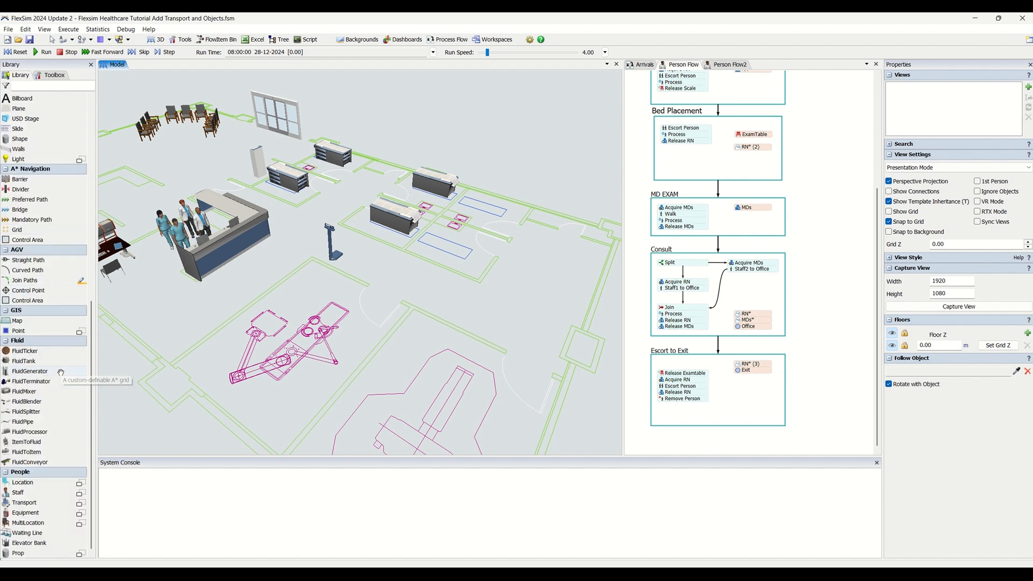
{"action": "left_click", "coordinate": [80, 504]}
{"action": "left_click_drag", "start_coordinate": [108, 539], "coordinate": [538, 297]}
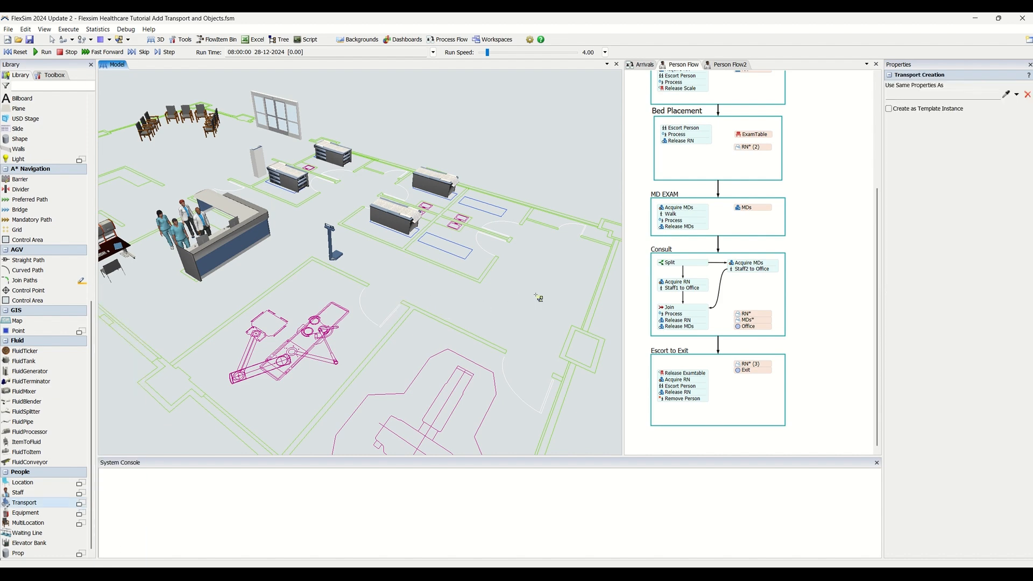
{"action": "left_click", "coordinate": [538, 298]}
{"action": "left_click", "coordinate": [523, 323]}
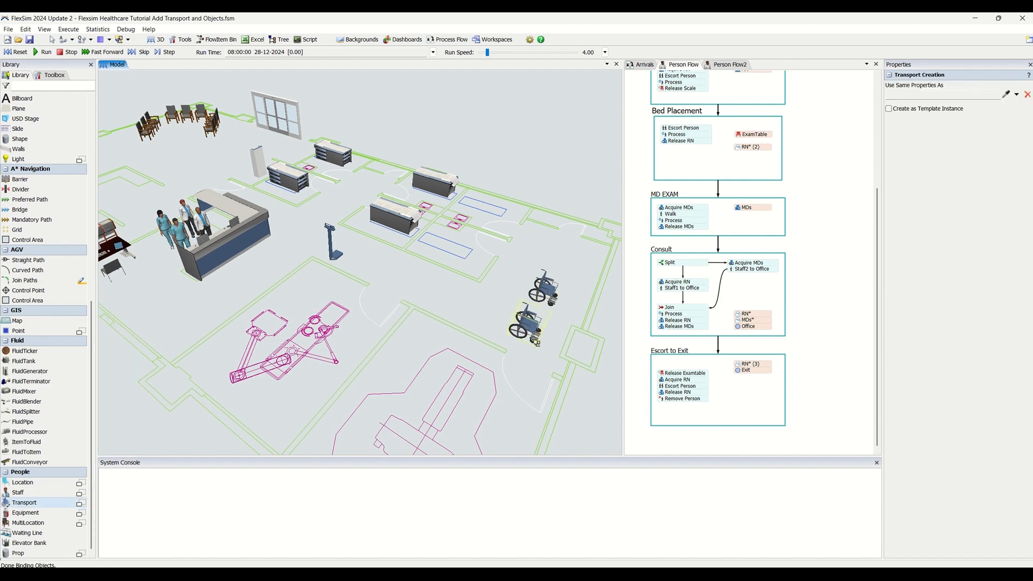
{"action": "key", "text": "Escape"}
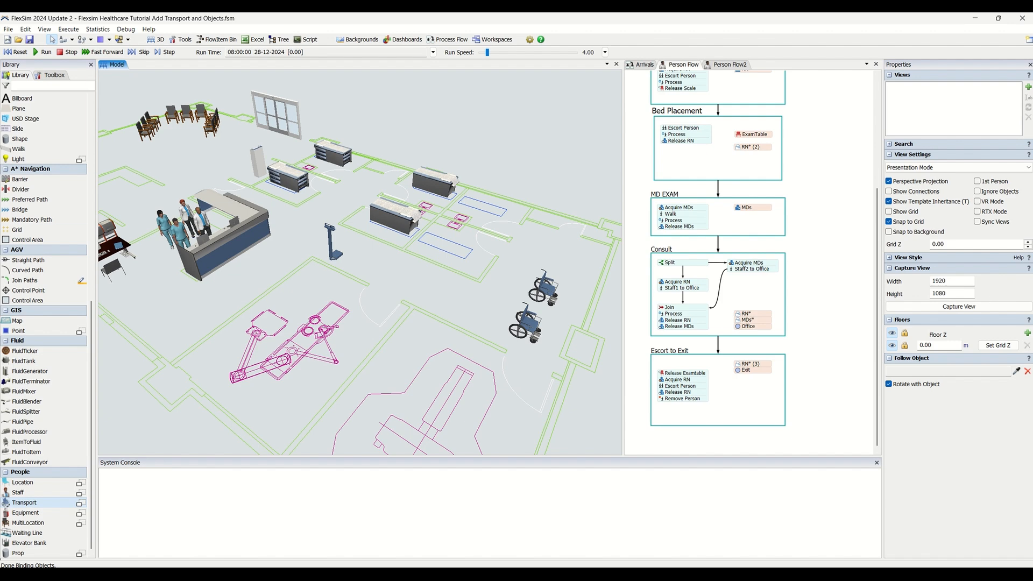
Place two Tech staff members beside the wheelchairs
{"action": "scroll", "coordinate": [60, 236], "scroll_direction": "up", "scroll_amount": 6}
{"action": "scroll", "coordinate": [61, 237], "scroll_direction": "up", "scroll_amount": 6}
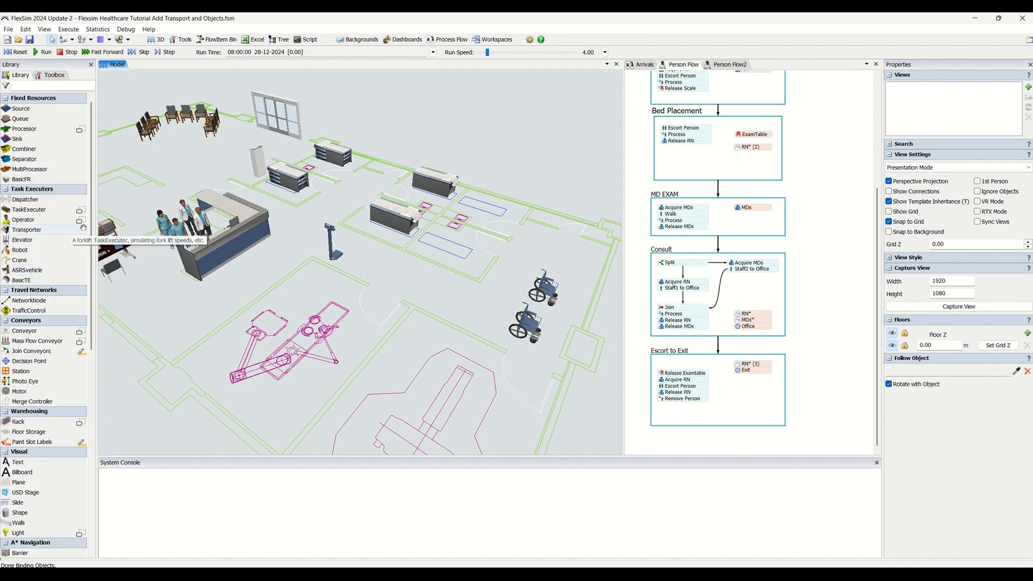
{"action": "left_click", "coordinate": [79, 220]}
{"action": "scroll", "coordinate": [49, 386], "scroll_direction": "down", "scroll_amount": 2}
{"action": "scroll", "coordinate": [48, 386], "scroll_direction": "down", "scroll_amount": 10}
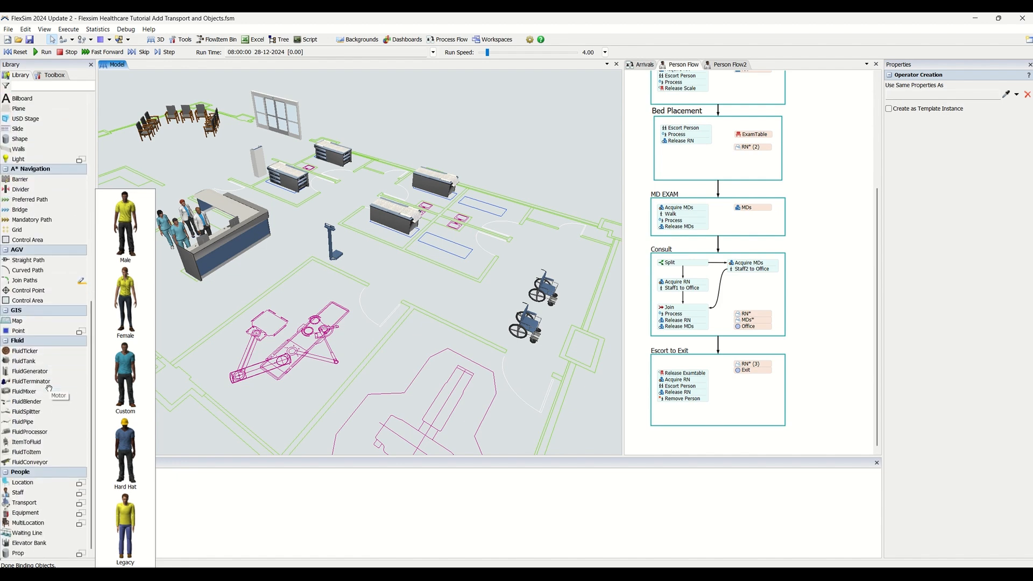
{"action": "left_click", "coordinate": [80, 493]}
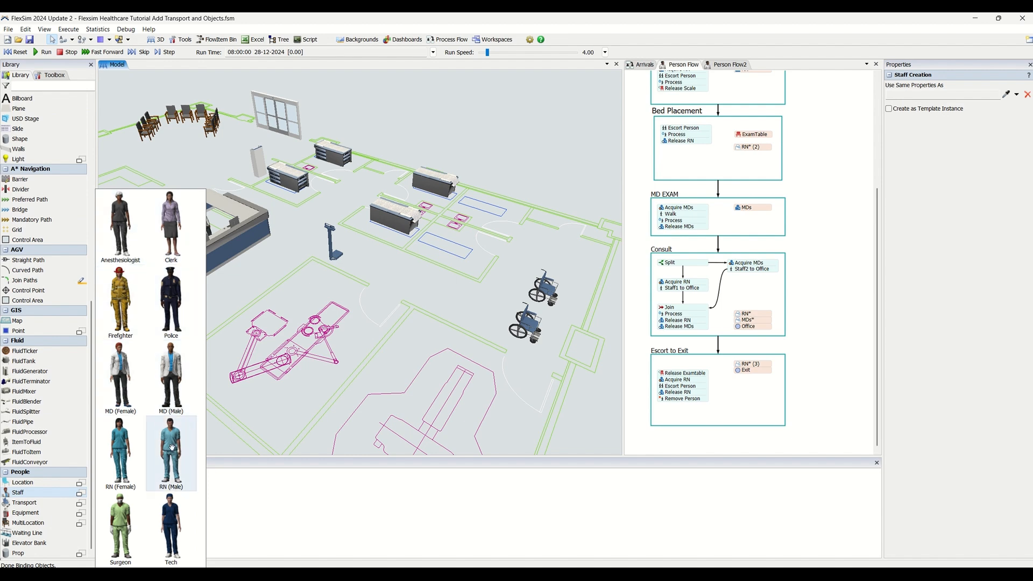
{"action": "left_click", "coordinate": [170, 534]}
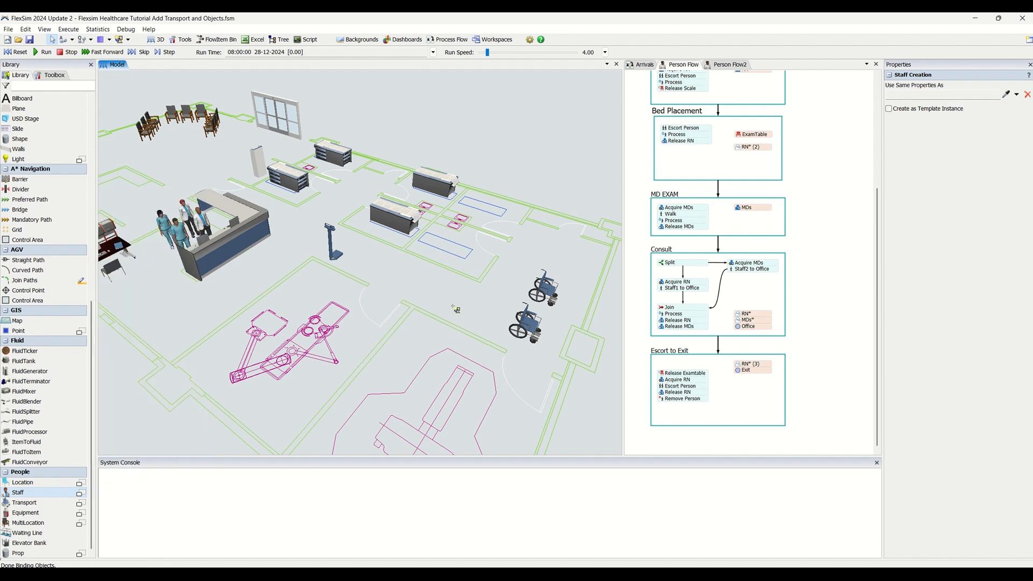
{"action": "left_click", "coordinate": [439, 290]}
{"action": "left_click", "coordinate": [464, 302]}
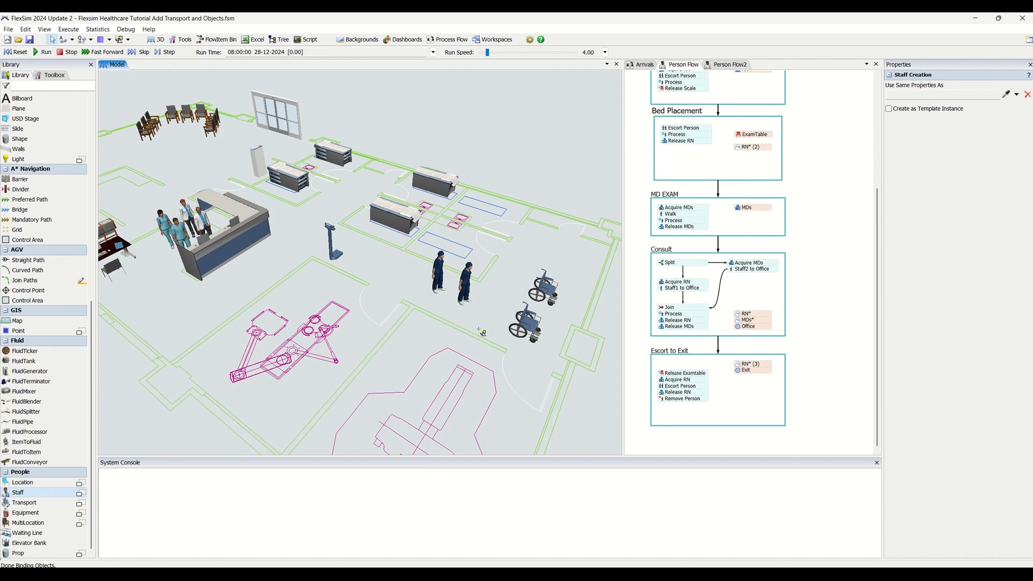
{"action": "key", "text": "Escape"}
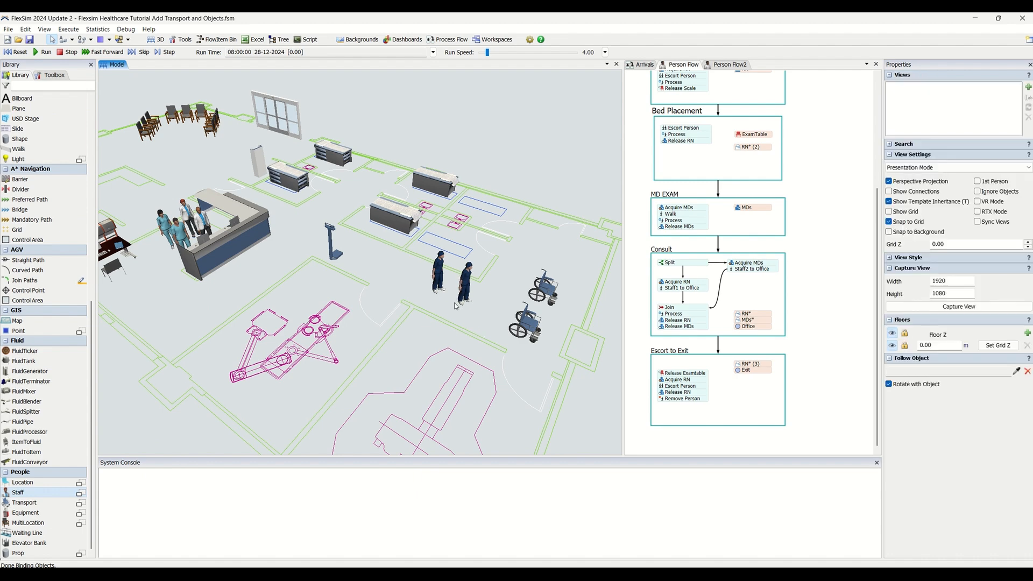
Switch the 3D view to Working Mode
{"action": "left_click", "coordinate": [527, 325]}
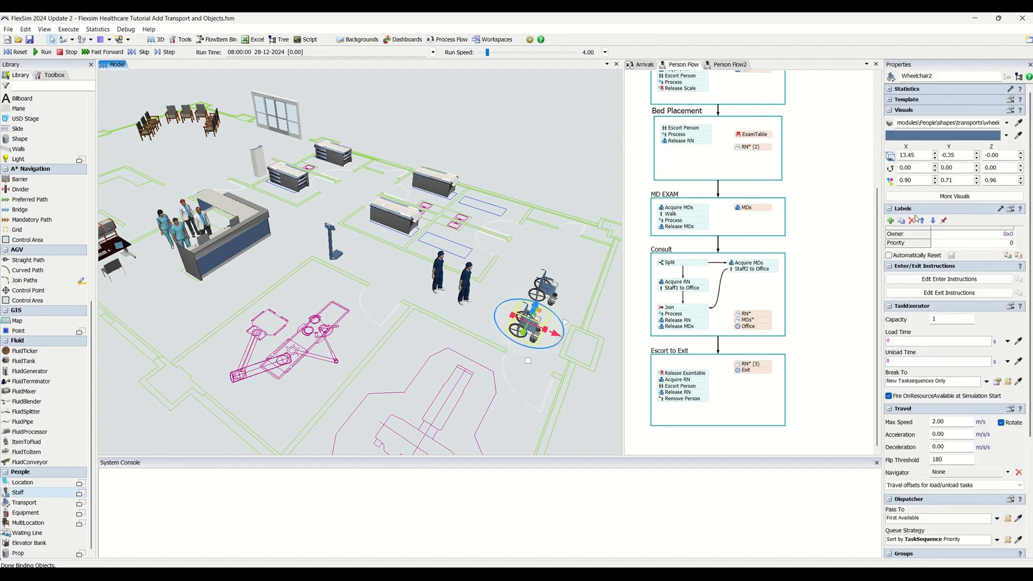
{"action": "left_click", "coordinate": [470, 325]}
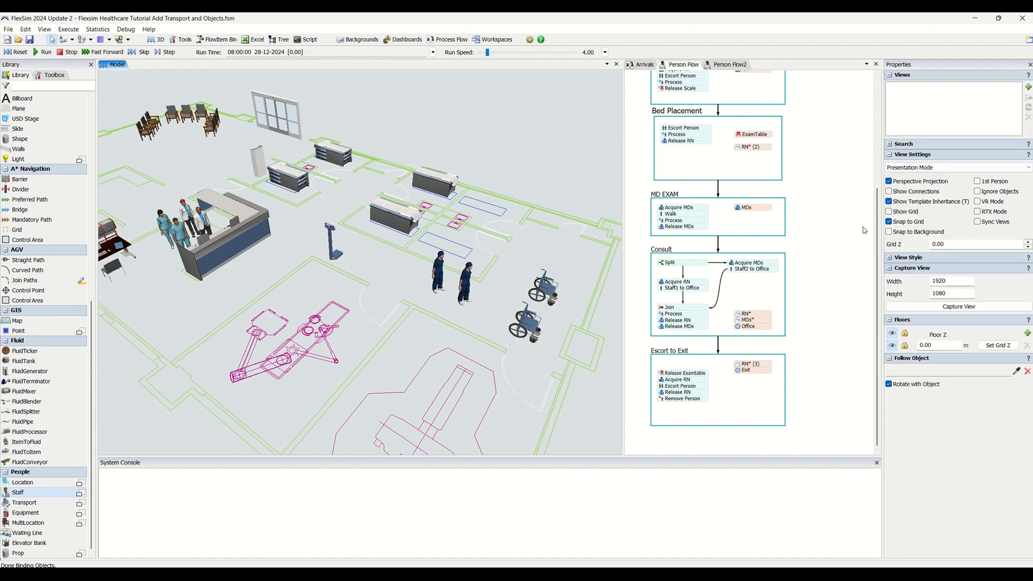
{"action": "left_click", "coordinate": [924, 167]}
{"action": "left_click", "coordinate": [914, 179]}
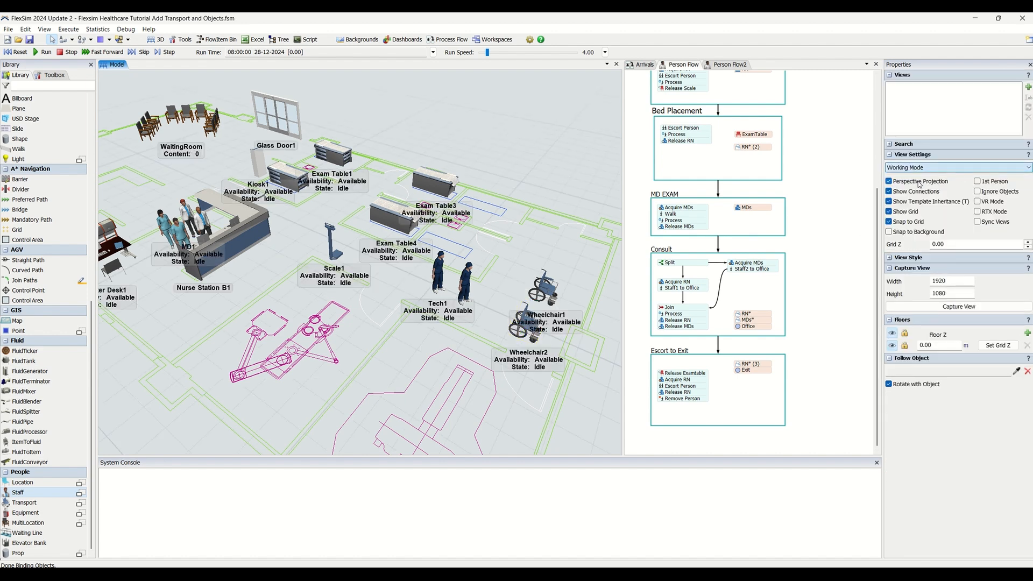
Place a Portable EKG equipment object near the scale and select it
{"action": "scroll", "coordinate": [488, 350], "scroll_direction": "up", "scroll_amount": 5}
{"action": "left_click_drag", "start_coordinate": [488, 347], "coordinate": [322, 371]}
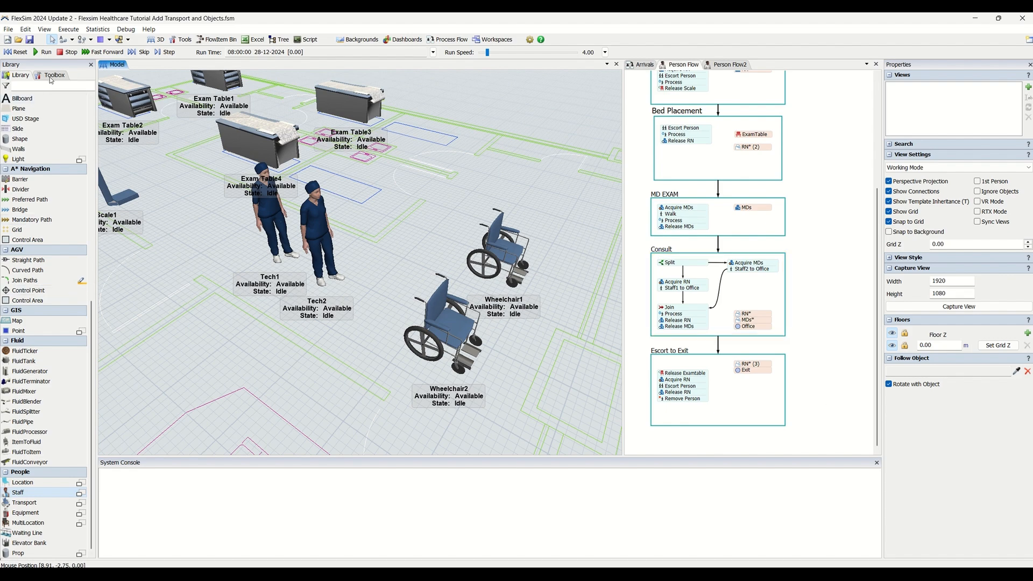
{"action": "left_click", "coordinate": [79, 513]}
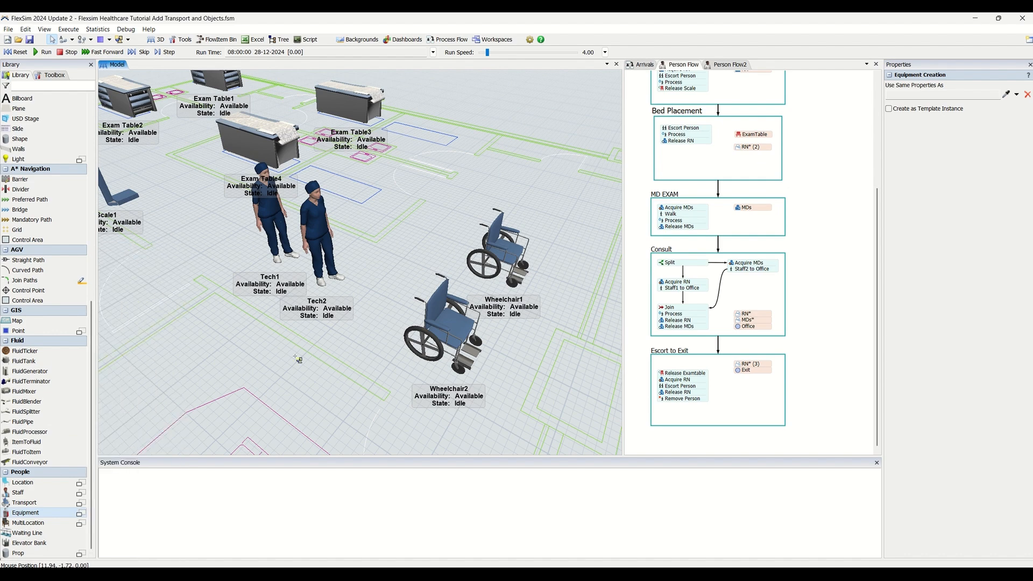
{"action": "scroll", "coordinate": [296, 359], "scroll_direction": "down", "scroll_amount": 5}
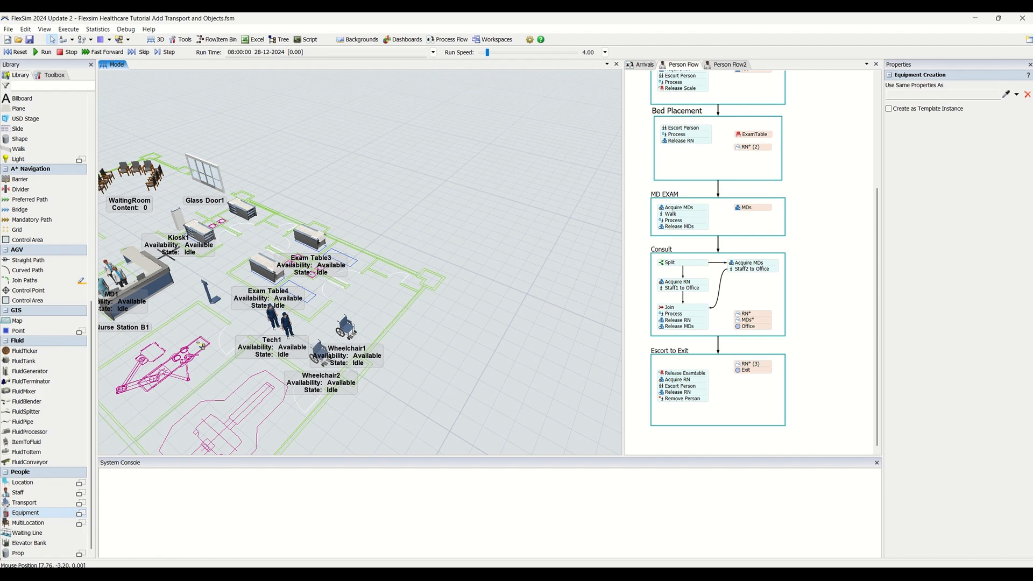
{"action": "left_click", "coordinate": [200, 344]}
{"action": "left_click", "coordinate": [291, 370]}
{"action": "scroll", "coordinate": [291, 370], "scroll_direction": "up", "scroll_amount": 6}
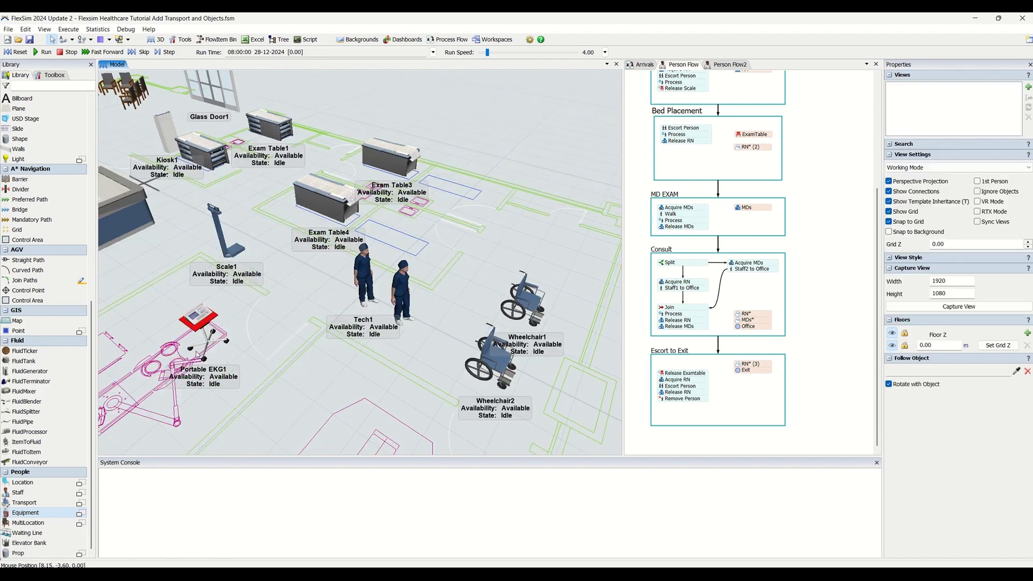
{"action": "left_click", "coordinate": [305, 383]}
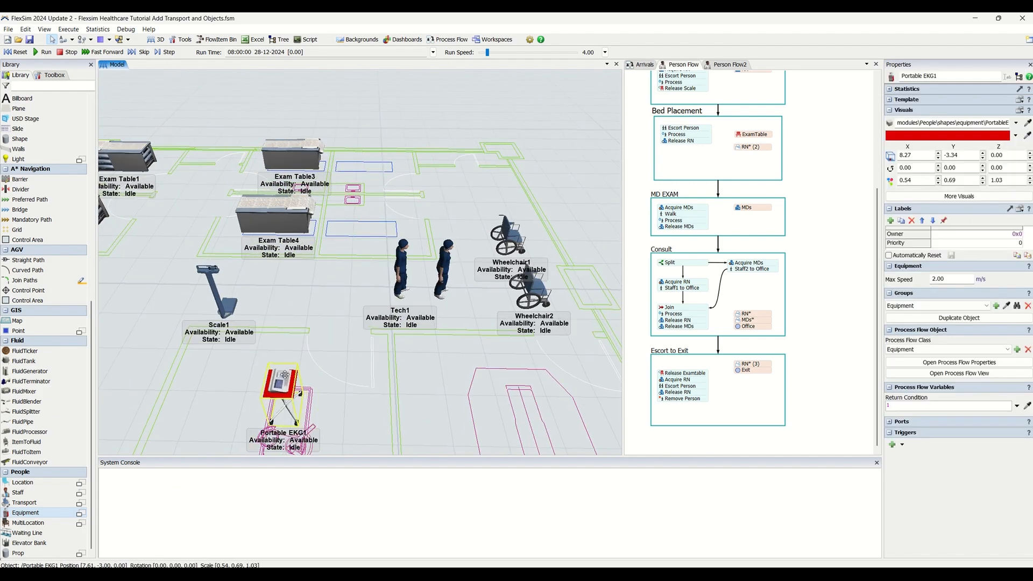
Place an X-ray location on the outlined x-ray room of the floor plan
{"action": "scroll", "coordinate": [425, 400], "scroll_direction": "down", "scroll_amount": 2}
{"action": "left_click_drag", "start_coordinate": [424, 400], "coordinate": [339, 347]}
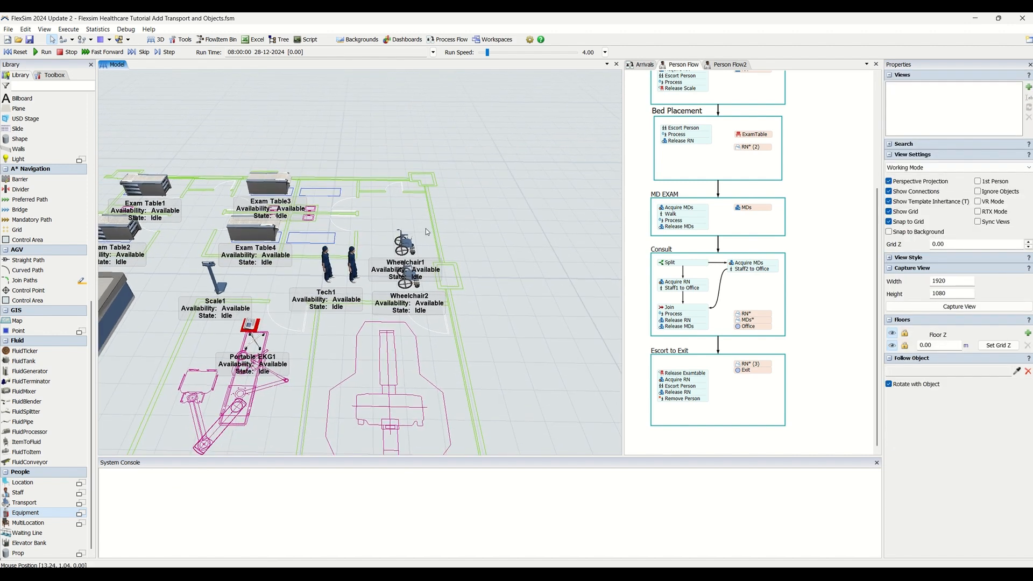
{"action": "scroll", "coordinate": [330, 384], "scroll_direction": "down", "scroll_amount": 1}
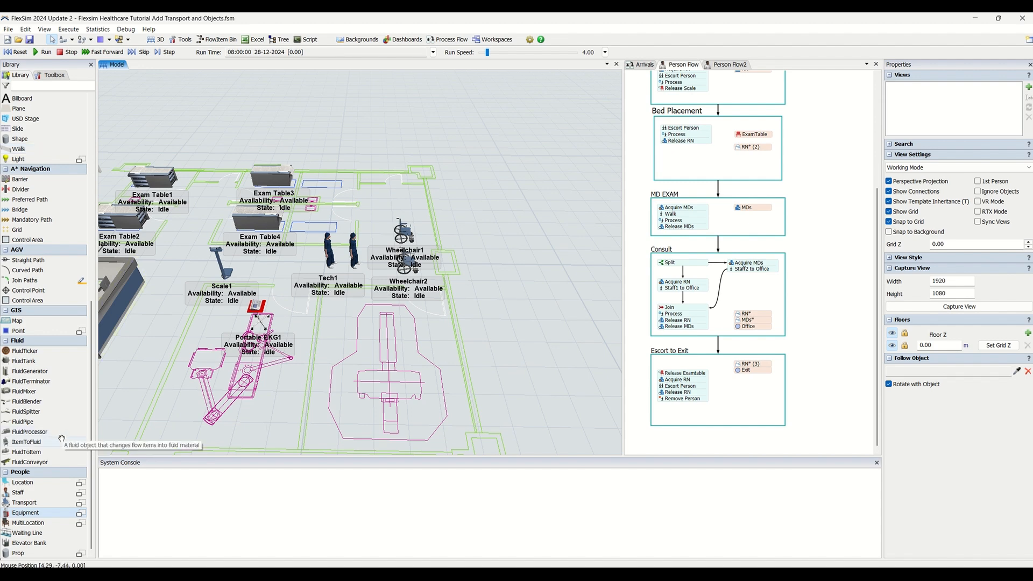
{"action": "left_click", "coordinate": [80, 483]}
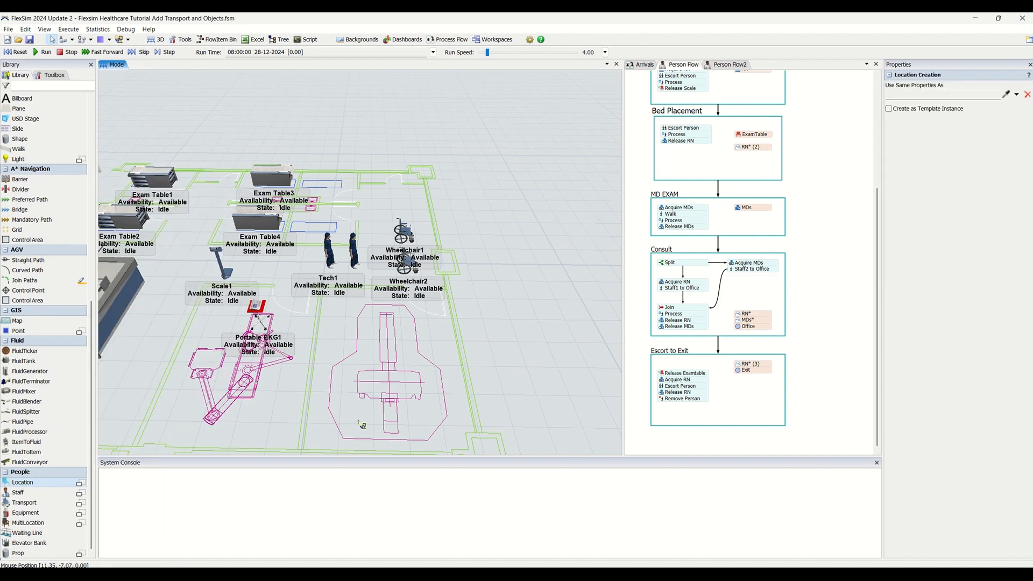
{"action": "left_click", "coordinate": [371, 375]}
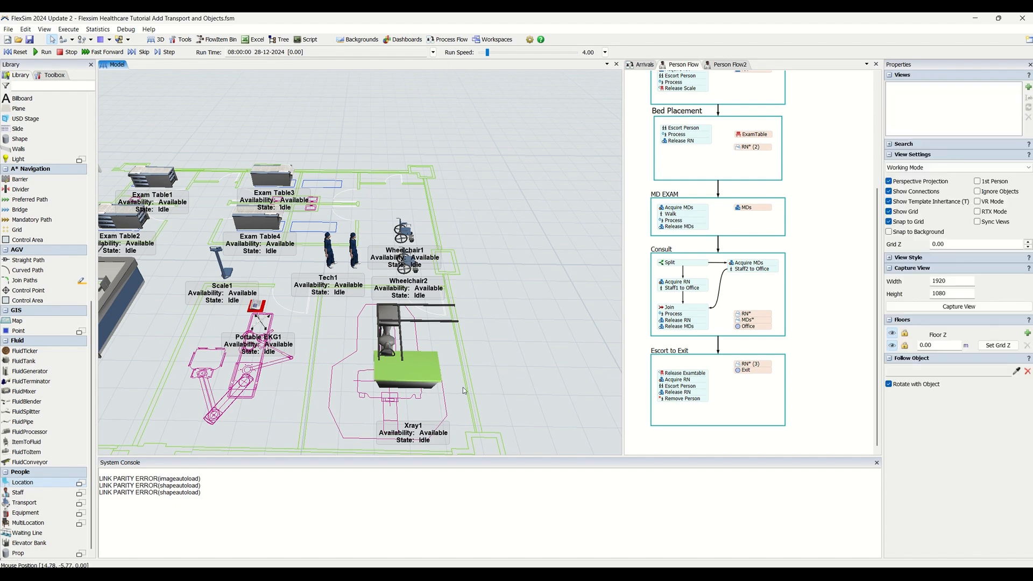
Rotate the X-ray location 90 degrees so it lines up with the outlined x-ray room
{"action": "scroll", "coordinate": [463, 389], "scroll_direction": "down", "scroll_amount": 5}
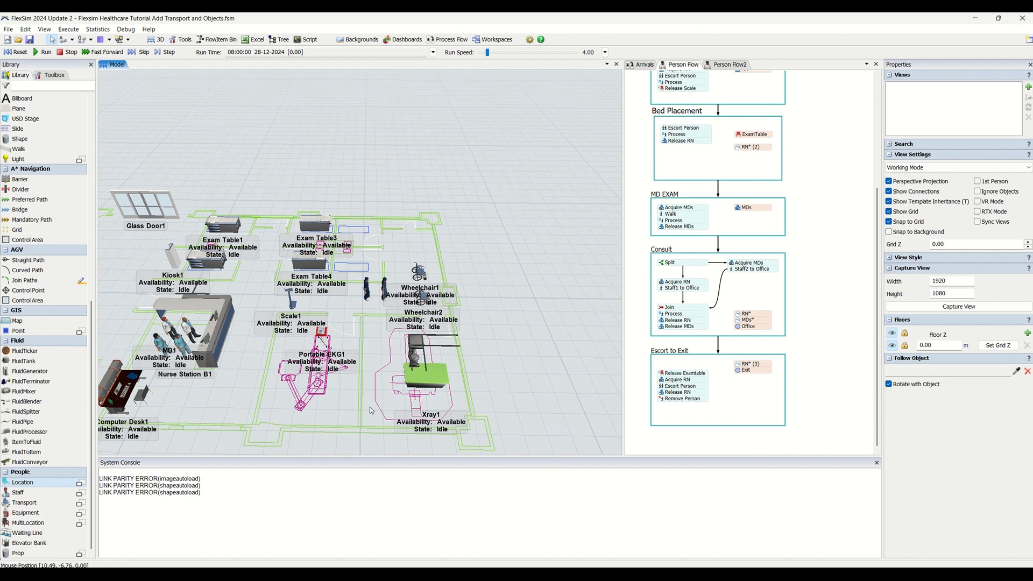
{"action": "scroll", "coordinate": [351, 393], "scroll_direction": "down", "scroll_amount": 1}
{"action": "scroll", "coordinate": [350, 393], "scroll_direction": "up", "scroll_amount": 3}
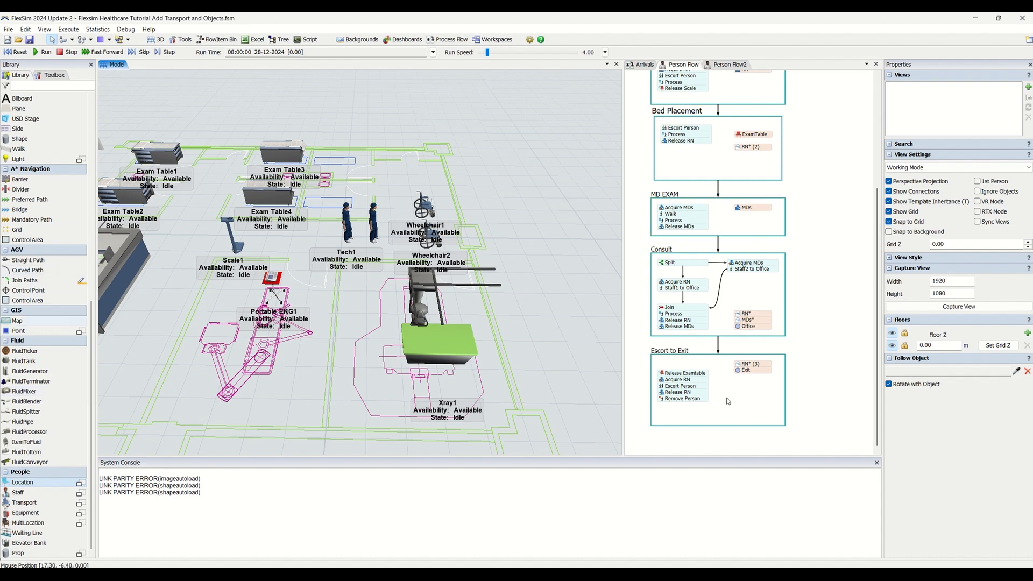
{"action": "left_click", "coordinate": [443, 339]}
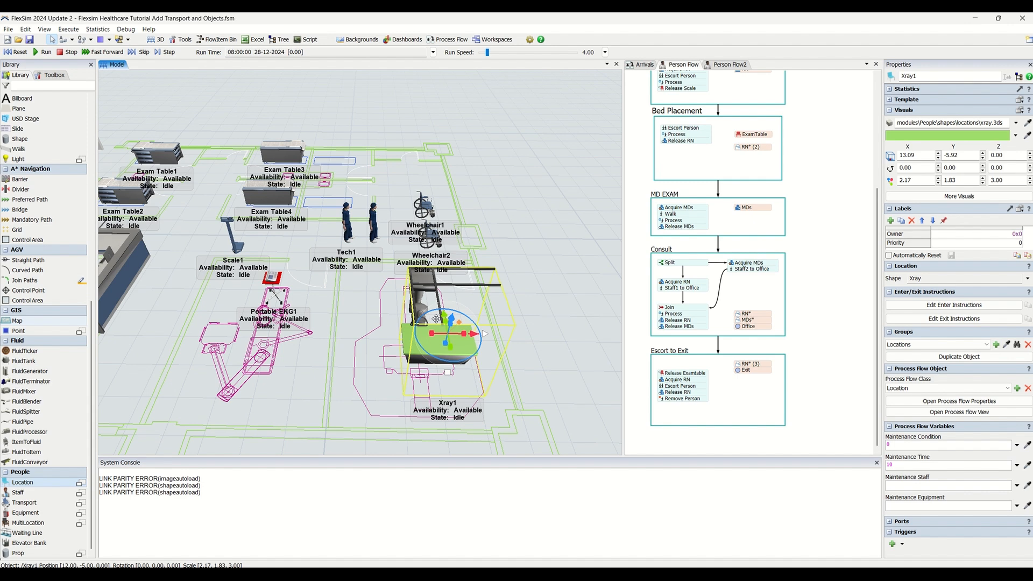
{"action": "left_click_drag", "start_coordinate": [426, 317], "coordinate": [430, 354]}
Move the X-ray location to sit inside the outlined x-ray room on the floor plan
{"action": "scroll", "coordinate": [533, 354], "scroll_direction": "down", "scroll_amount": 3}
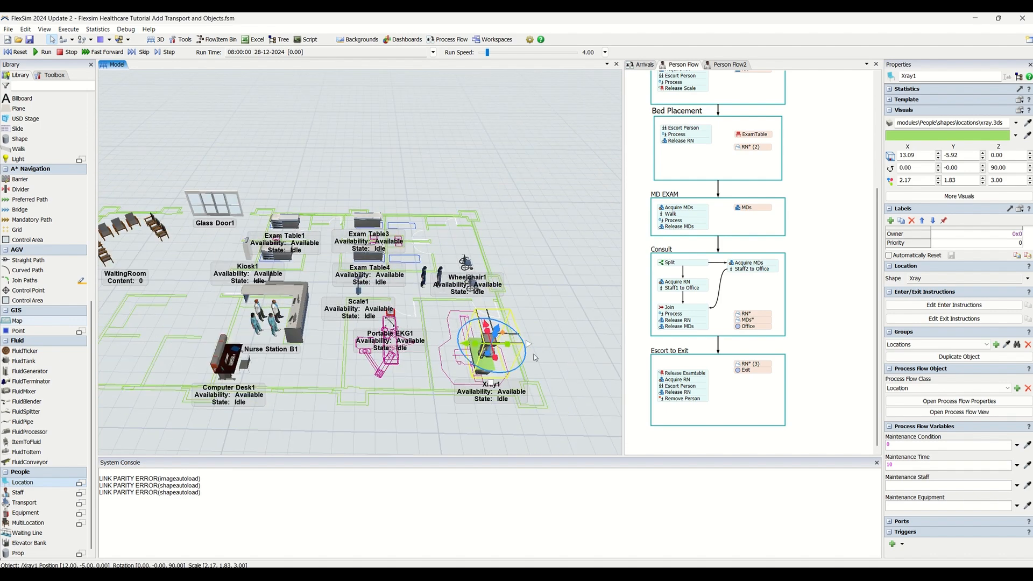
{"action": "right_click_drag", "start_coordinate": [546, 354], "coordinate": [547, 370]}
{"action": "left_click_drag", "start_coordinate": [546, 369], "coordinate": [613, 299]}
{"action": "scroll", "coordinate": [458, 337], "scroll_direction": "up", "scroll_amount": 5}
{"action": "left_click_drag", "start_coordinate": [459, 333], "coordinate": [444, 291]}
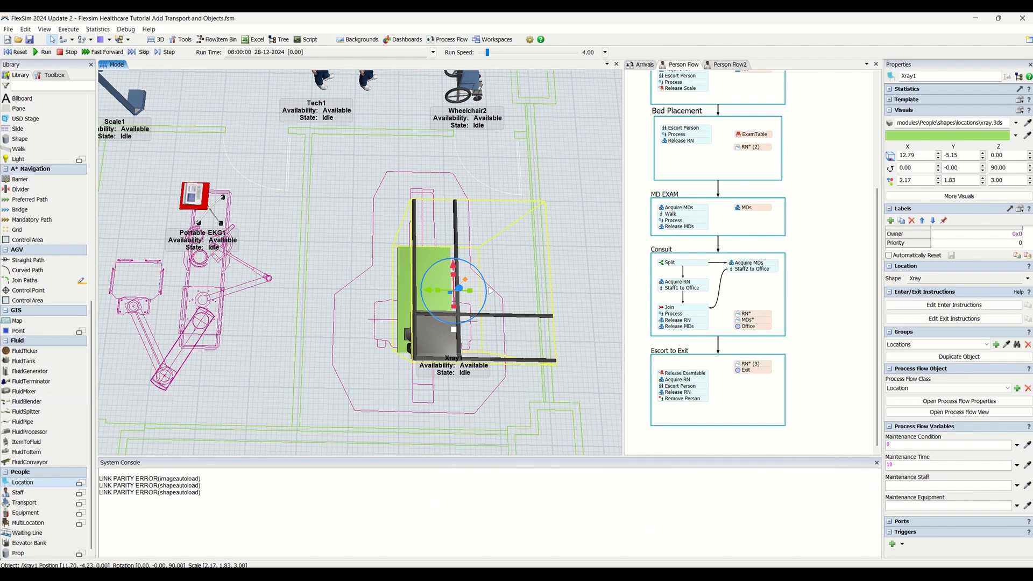
{"action": "scroll", "coordinate": [281, 308], "scroll_direction": "down", "scroll_amount": 5}
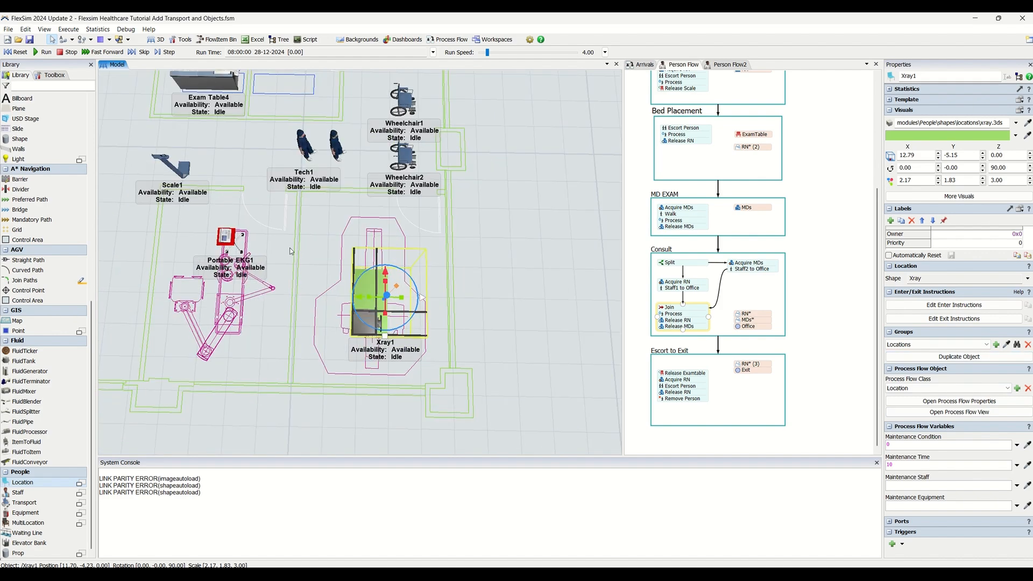
{"action": "left_click", "coordinate": [294, 269]}
{"action": "left_click_drag", "start_coordinate": [292, 268], "coordinate": [295, 298]}
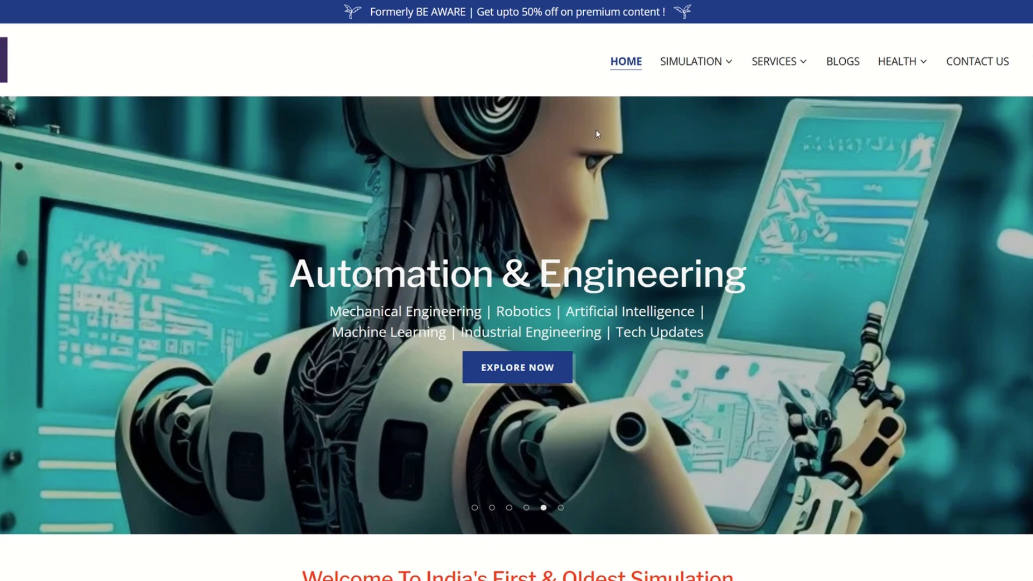
{"action": "scroll", "coordinate": [586, 208], "scroll_direction": "down", "scroll_amount": 8}
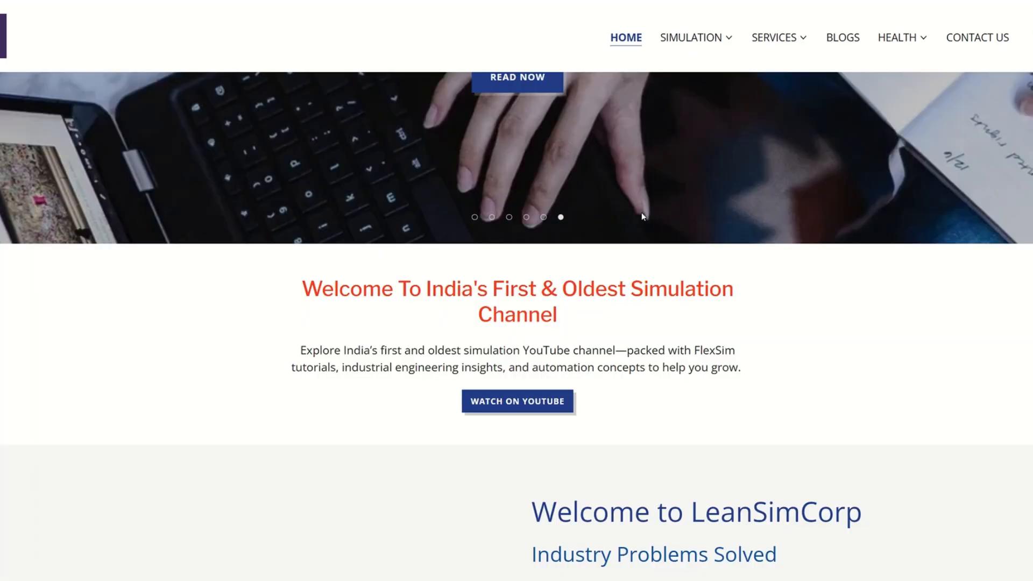
{"action": "scroll", "coordinate": [643, 216], "scroll_direction": "down", "scroll_amount": 1}
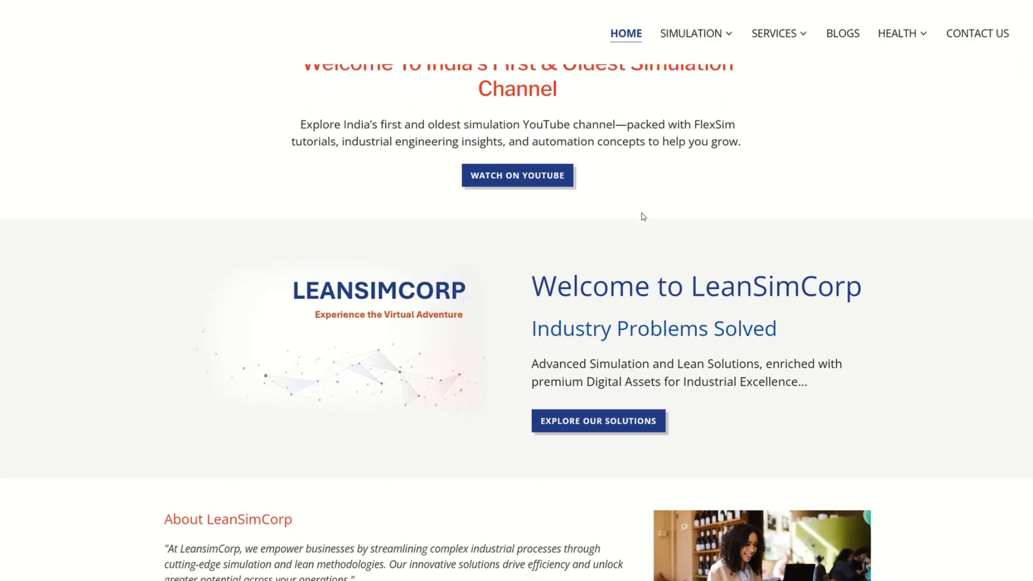
{"action": "scroll", "coordinate": [643, 216], "scroll_direction": "down", "scroll_amount": 10}
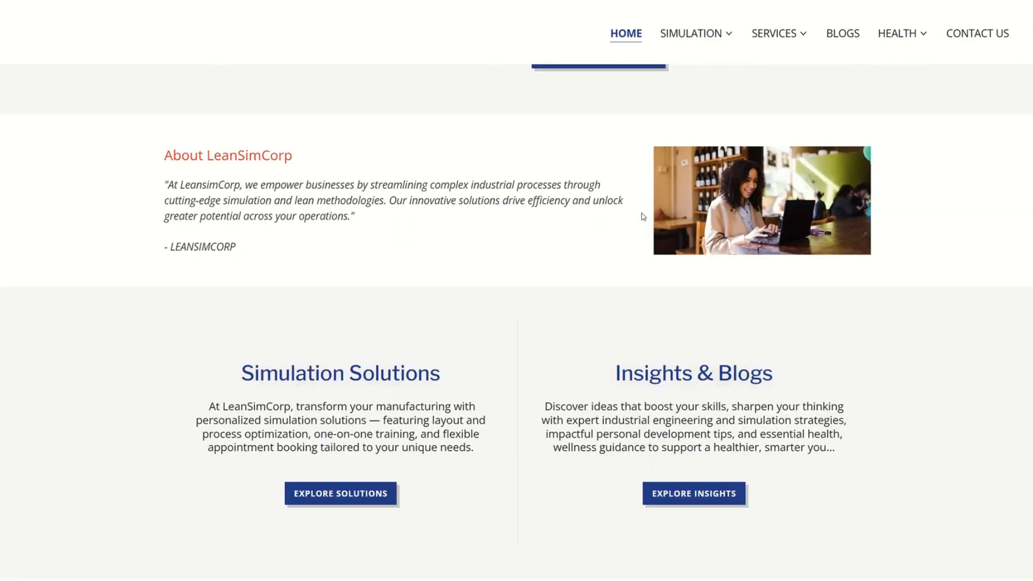
{"action": "scroll", "coordinate": [642, 216], "scroll_direction": "down", "scroll_amount": 1}
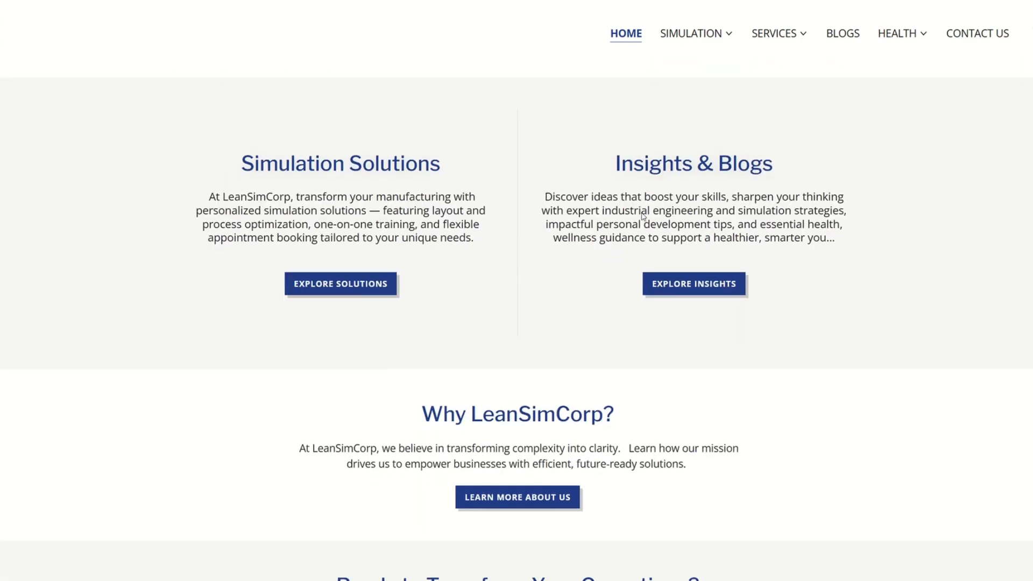
{"action": "mouse_move", "coordinate": [715, 34]}
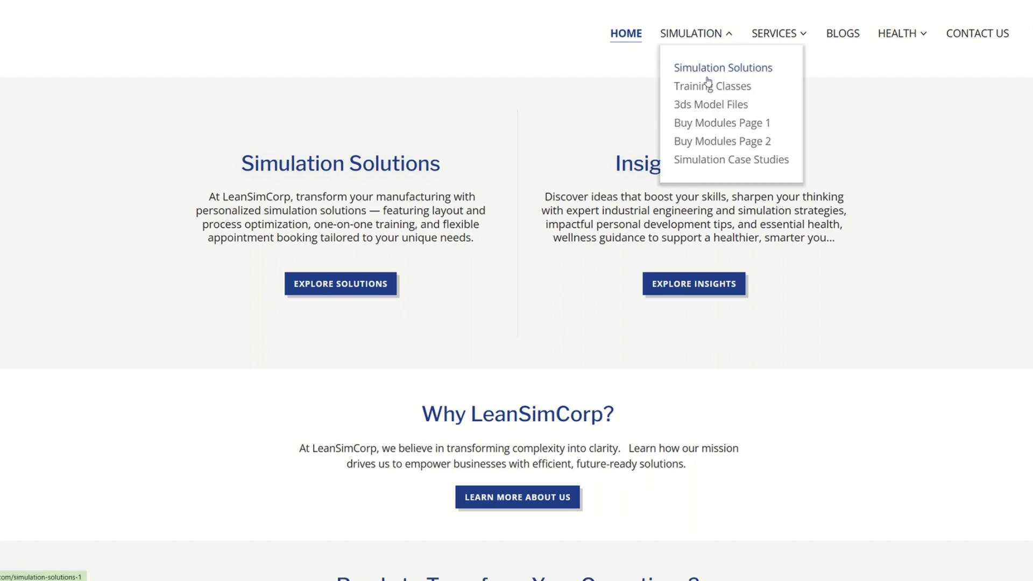
{"action": "left_click", "coordinate": [708, 73]}
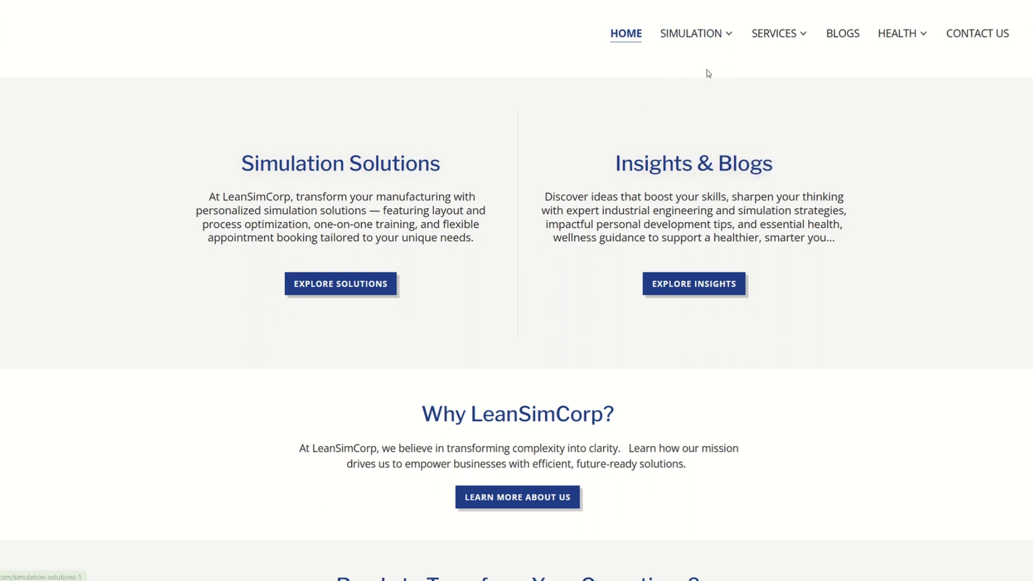
{"action": "left_click", "coordinate": [695, 35]}
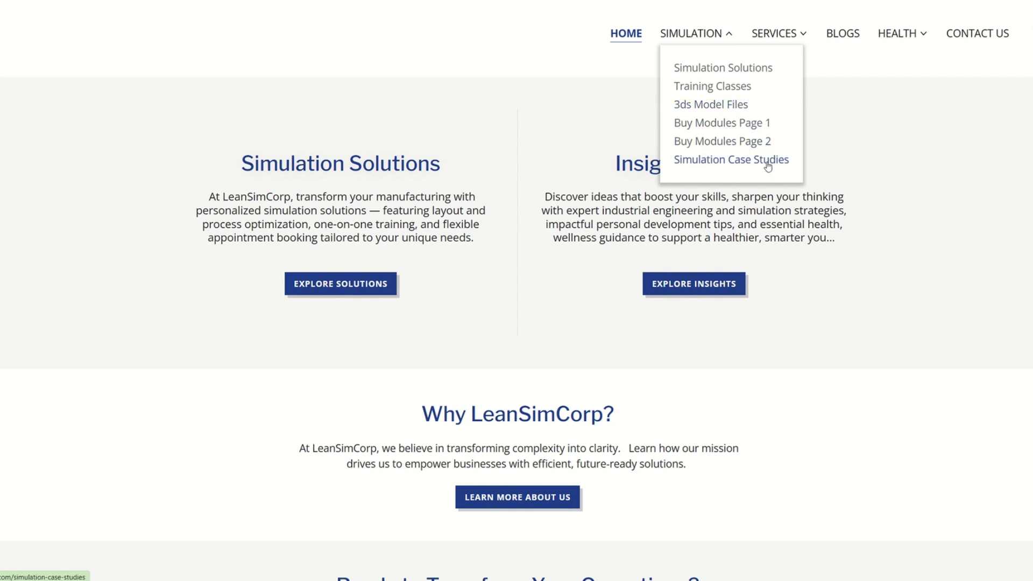
{"action": "left_click", "coordinate": [775, 34]}
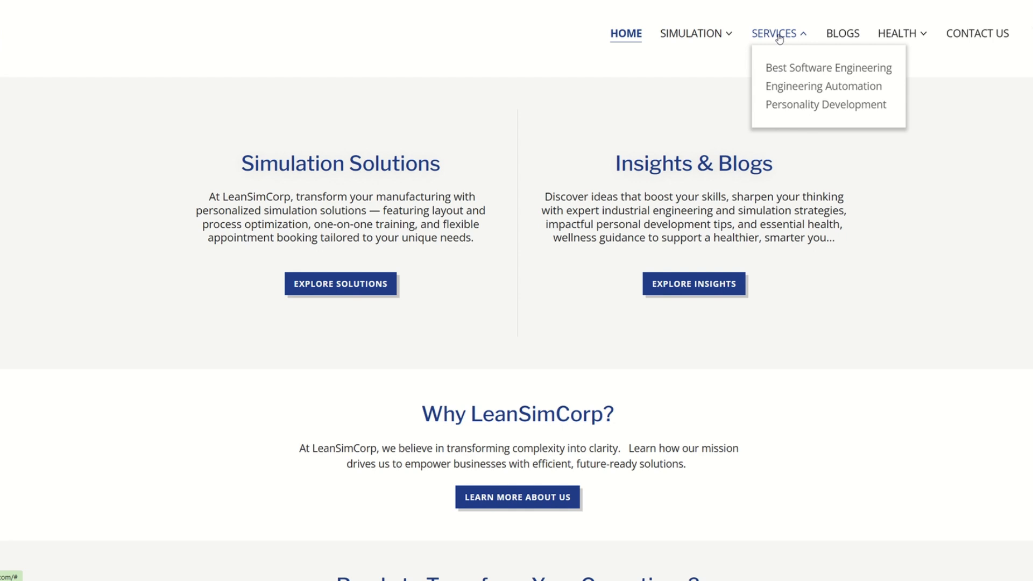
{"action": "left_click", "coordinate": [808, 72]}
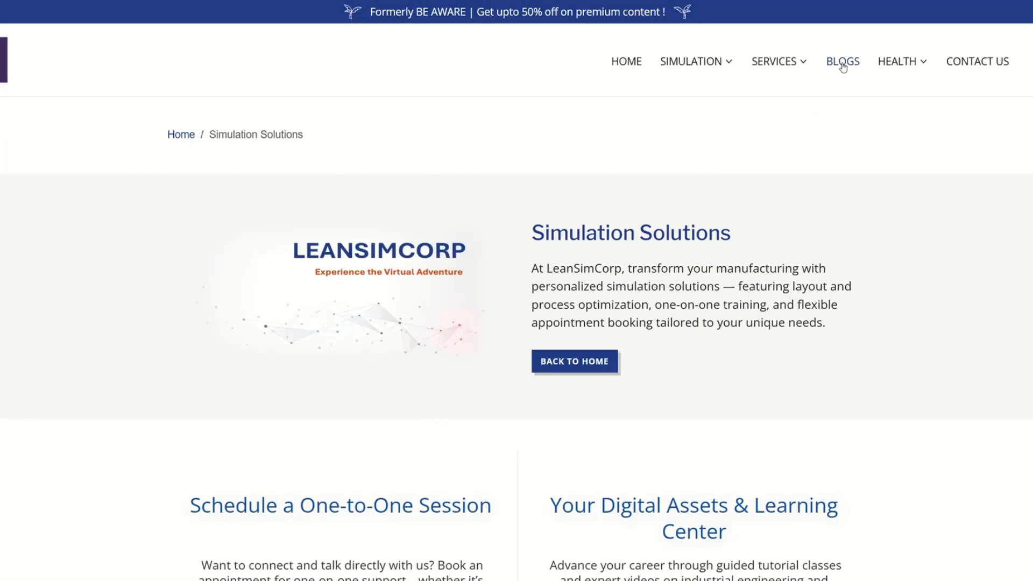
{"action": "scroll", "coordinate": [741, 237], "scroll_direction": "down", "scroll_amount": 3}
{"action": "scroll", "coordinate": [566, 183], "scroll_direction": "up", "scroll_amount": 2}
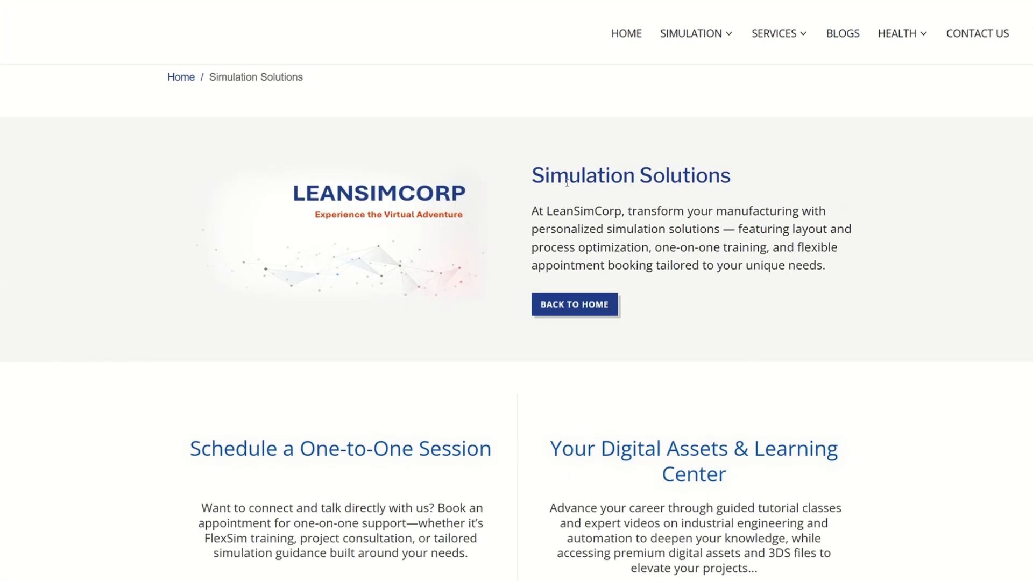
{"action": "scroll", "coordinate": [685, 188], "scroll_direction": "down", "scroll_amount": 4}
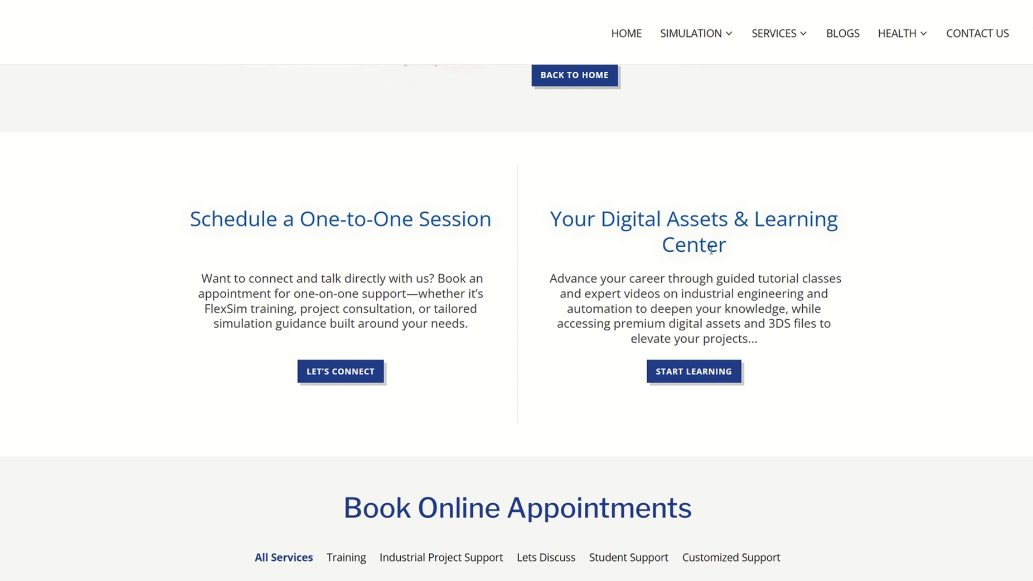
{"action": "scroll", "coordinate": [705, 231], "scroll_direction": "down", "scroll_amount": 2}
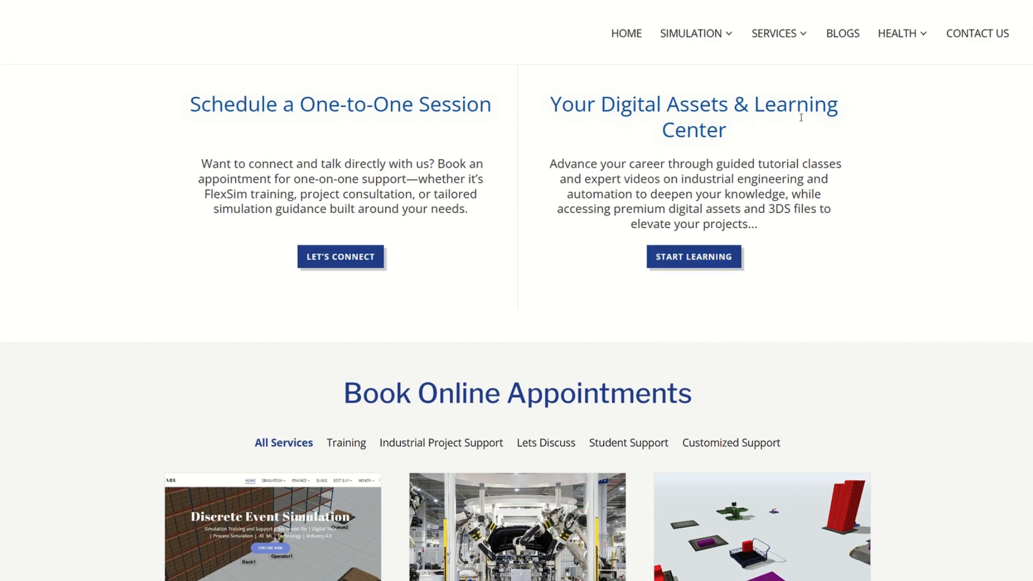
{"action": "scroll", "coordinate": [798, 195], "scroll_direction": "down", "scroll_amount": 15}
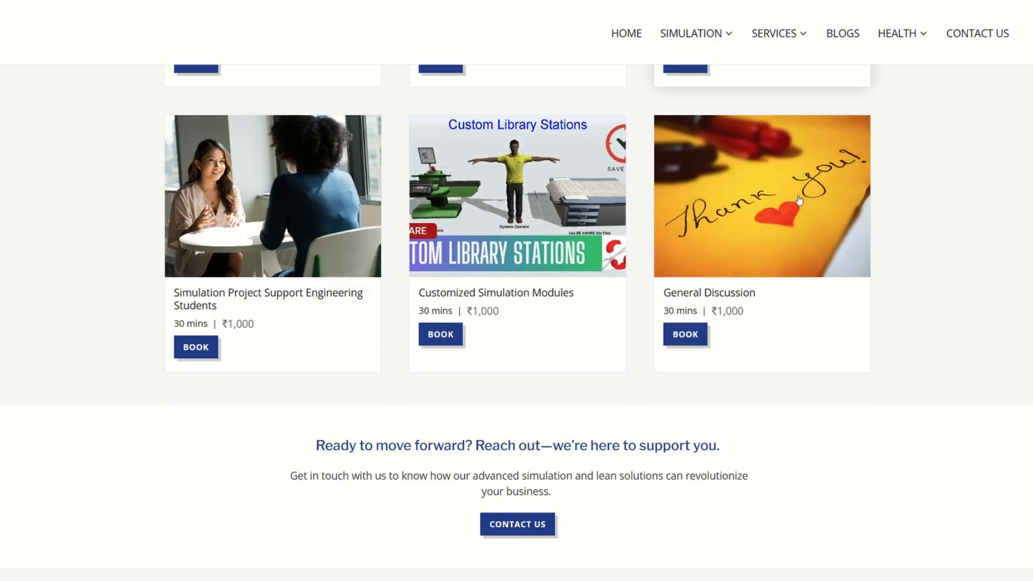
{"action": "scroll", "coordinate": [657, 242], "scroll_direction": "up", "scroll_amount": 15}
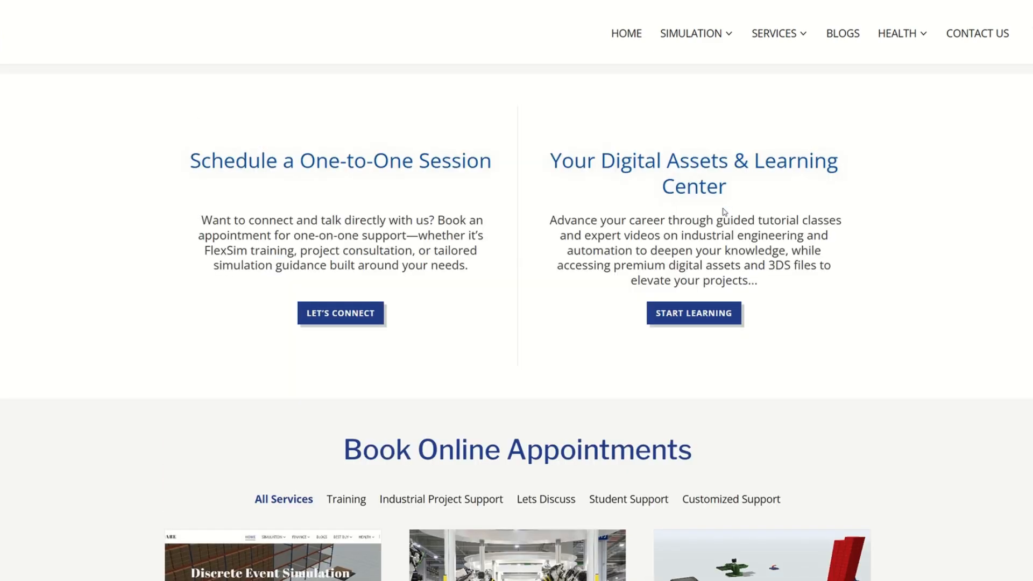
{"action": "scroll", "coordinate": [724, 210], "scroll_direction": "up", "scroll_amount": 6}
{"action": "left_click", "coordinate": [711, 68]}
{"action": "left_click", "coordinate": [727, 116]}
{"action": "scroll", "coordinate": [566, 306], "scroll_direction": "down", "scroll_amount": 12}
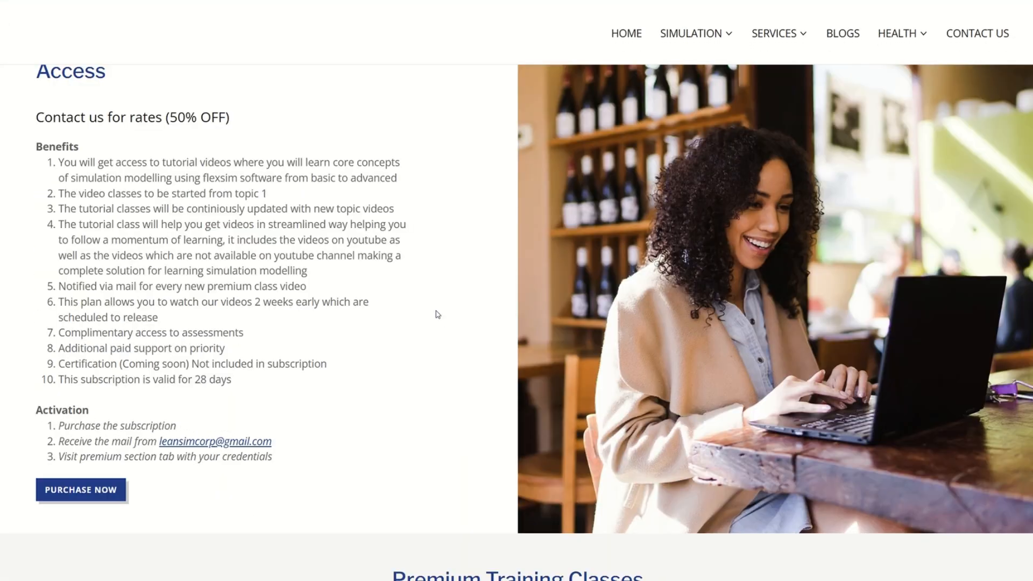
{"action": "scroll", "coordinate": [163, 282], "scroll_direction": "up", "scroll_amount": 4}
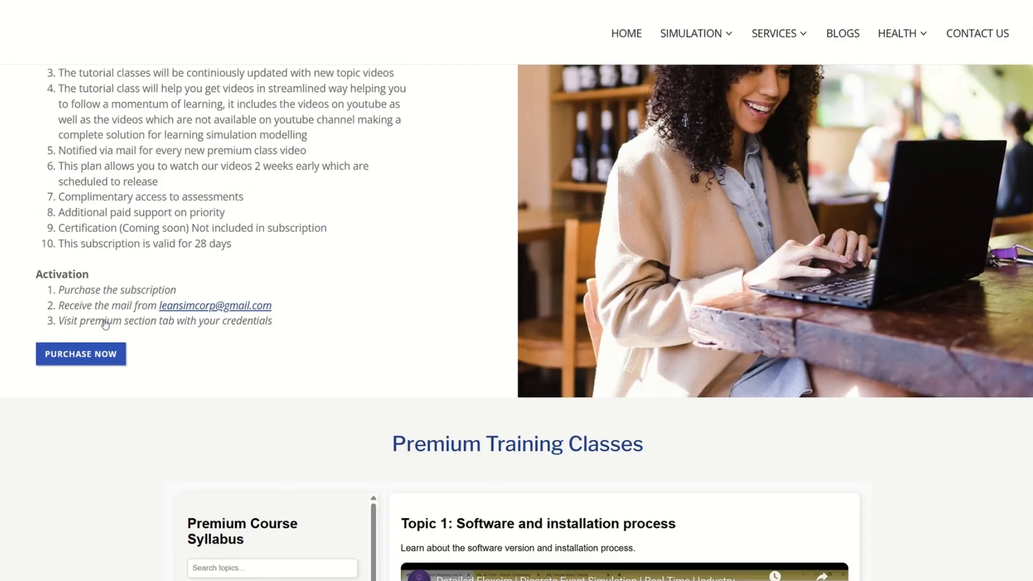
{"action": "scroll", "coordinate": [120, 491], "scroll_direction": "up", "scroll_amount": 3}
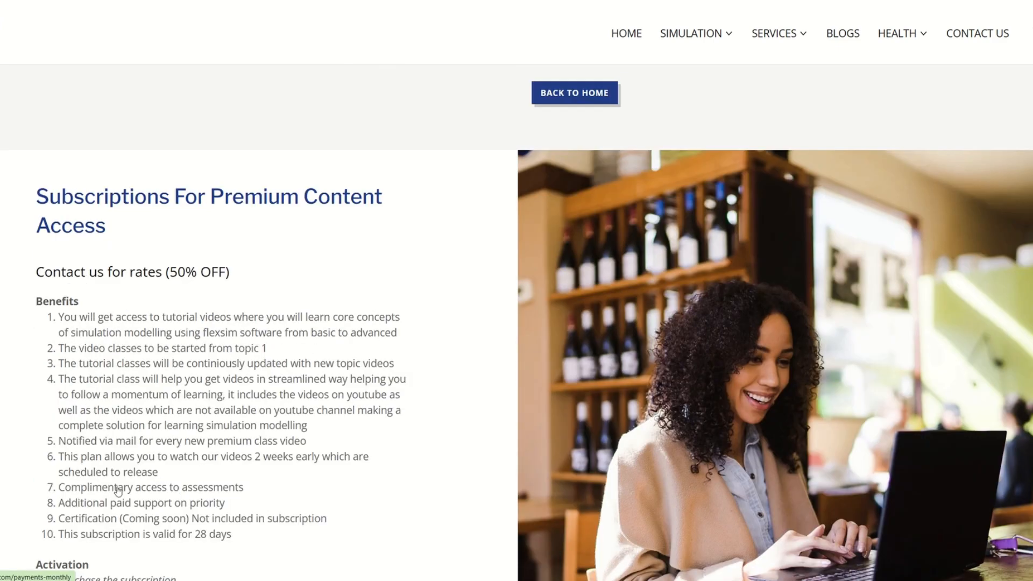
{"action": "scroll", "coordinate": [372, 376], "scroll_direction": "down", "scroll_amount": 5}
{"action": "scroll", "coordinate": [371, 376], "scroll_direction": "down", "scroll_amount": 8}
{"action": "scroll", "coordinate": [330, 364], "scroll_direction": "down", "scroll_amount": 6}
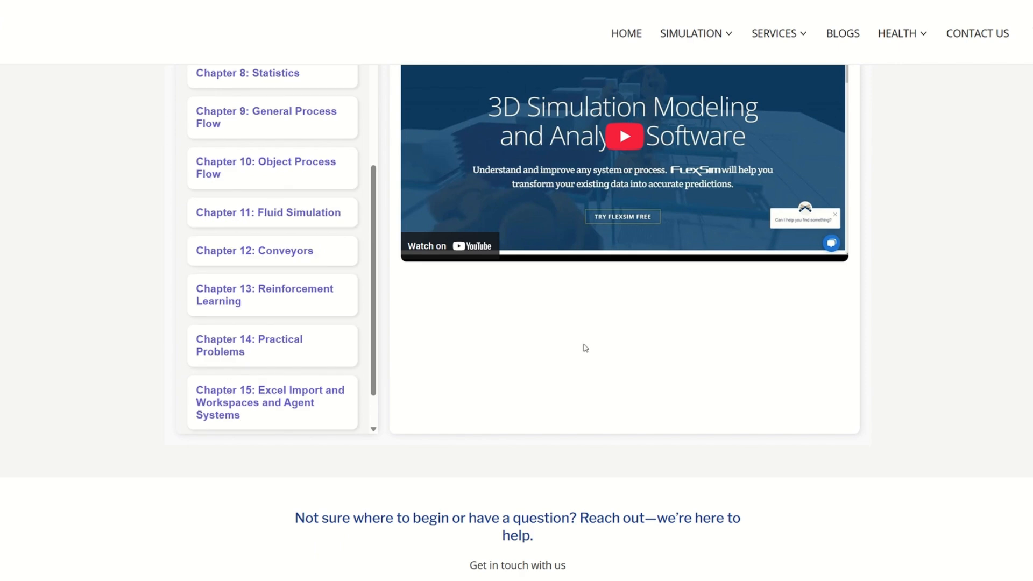
{"action": "scroll", "coordinate": [583, 346], "scroll_direction": "down", "scroll_amount": 1}
{"action": "scroll", "coordinate": [350, 323], "scroll_direction": "up", "scroll_amount": 15}
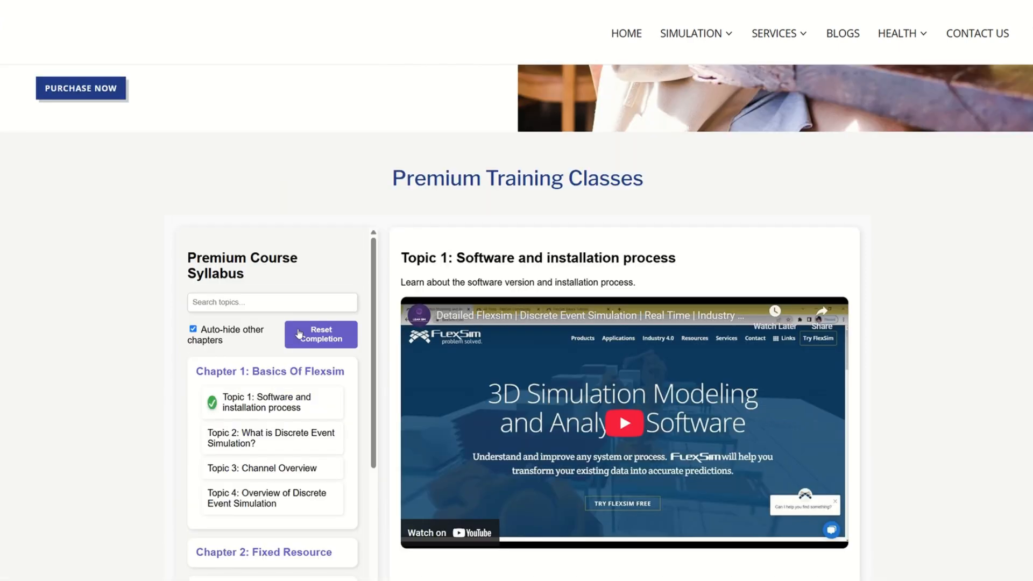
{"action": "scroll", "coordinate": [298, 344], "scroll_direction": "down", "scroll_amount": 3}
{"action": "scroll", "coordinate": [298, 344], "scroll_direction": "down", "scroll_amount": 4}
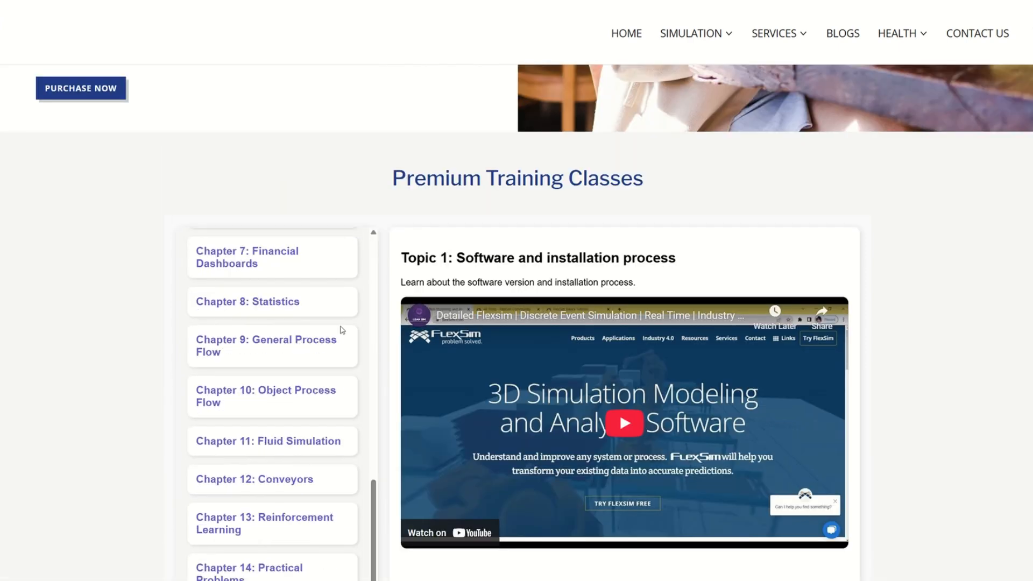
{"action": "scroll", "coordinate": [918, 253], "scroll_direction": "up", "scroll_amount": 14}
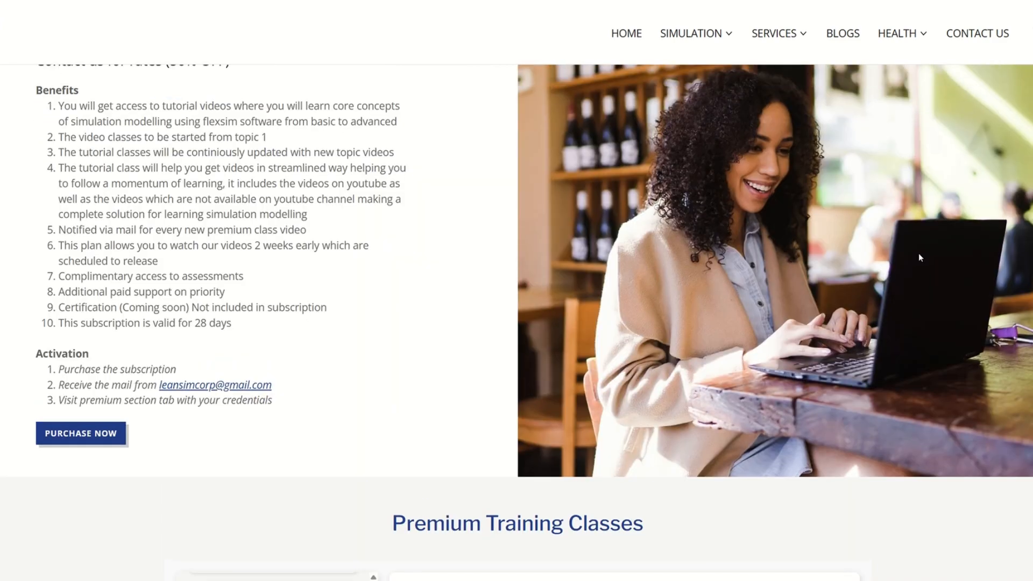
{"action": "left_click", "coordinate": [842, 36]}
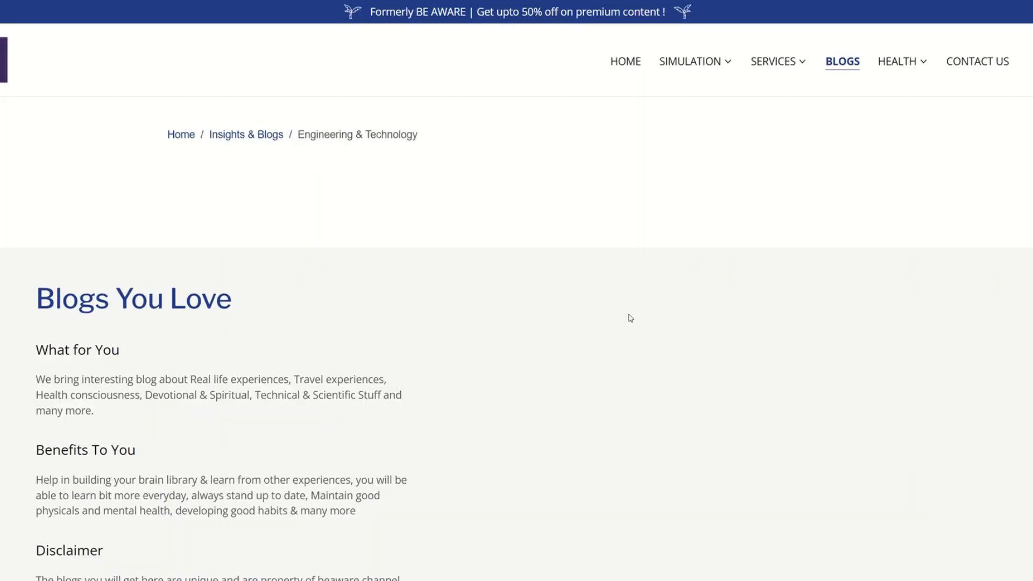
{"action": "scroll", "coordinate": [631, 316], "scroll_direction": "down", "scroll_amount": 5}
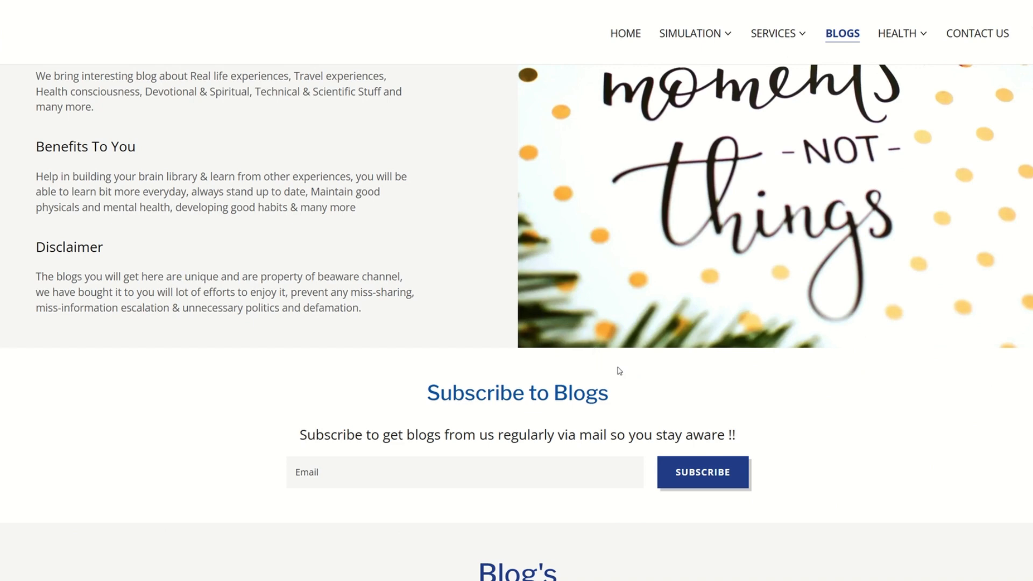
{"action": "scroll", "coordinate": [619, 369], "scroll_direction": "down", "scroll_amount": 8}
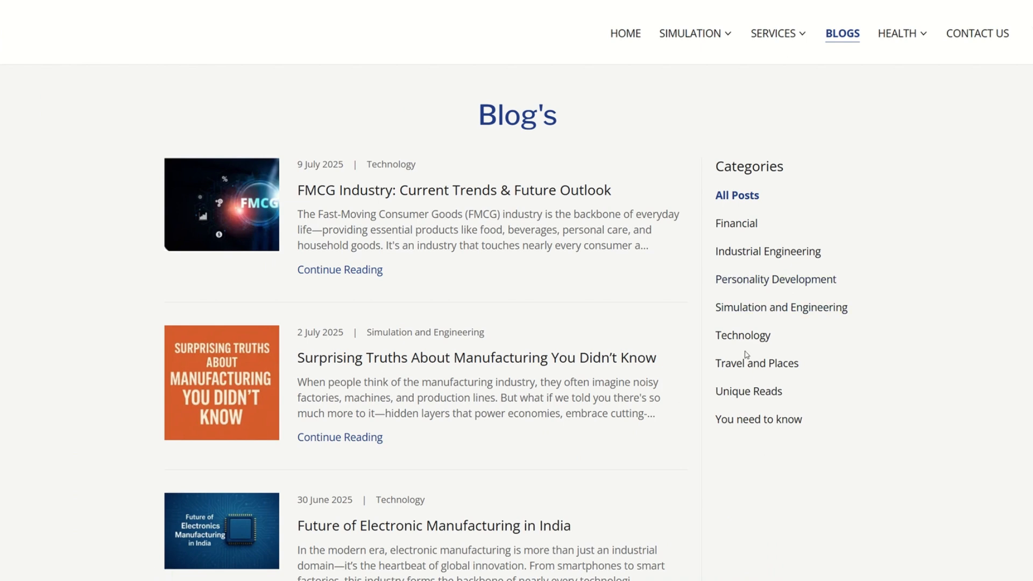
{"action": "scroll", "coordinate": [570, 339], "scroll_direction": "down", "scroll_amount": 5}
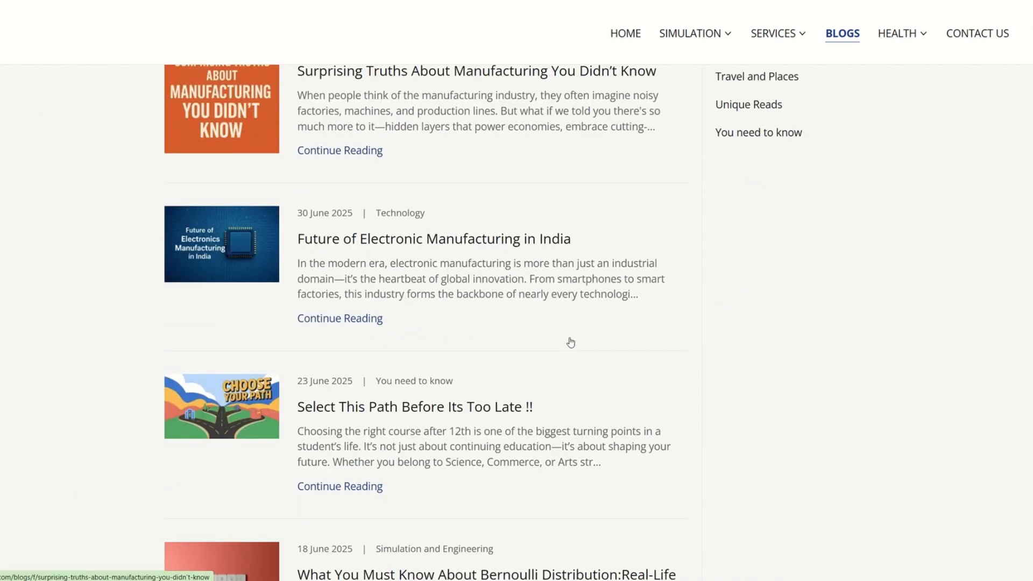
{"action": "scroll", "coordinate": [570, 342], "scroll_direction": "down", "scroll_amount": 8}
{"action": "scroll", "coordinate": [572, 344], "scroll_direction": "up", "scroll_amount": 14}
{"action": "left_click", "coordinate": [572, 344]}
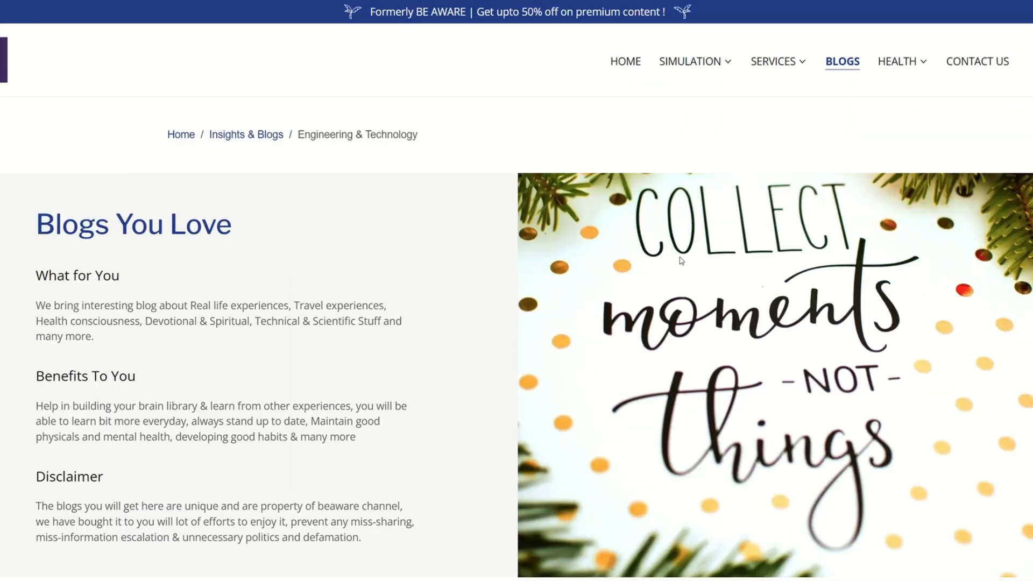